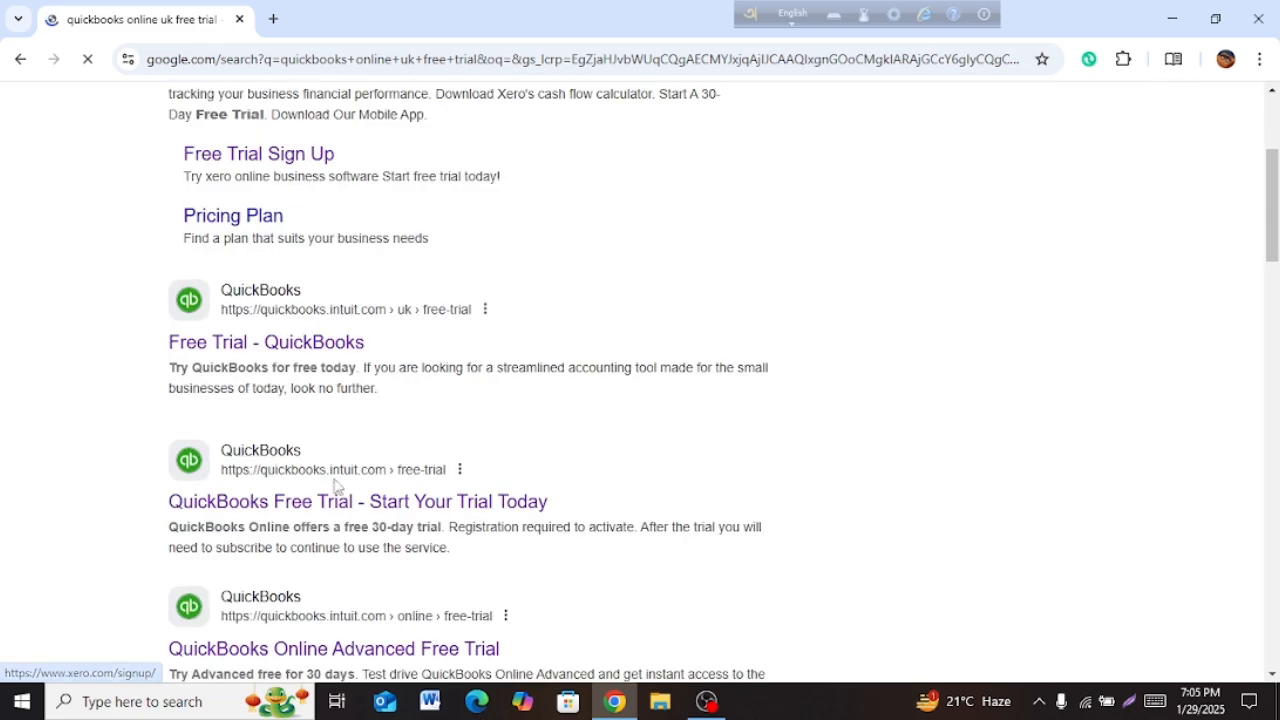
Step: Mark the UK "Free Trial - QuickBooks" search result with a red rectangle and arrow in a screen capture, and discard the capture
{"action": "left_click", "coordinate": [1131, 703]}
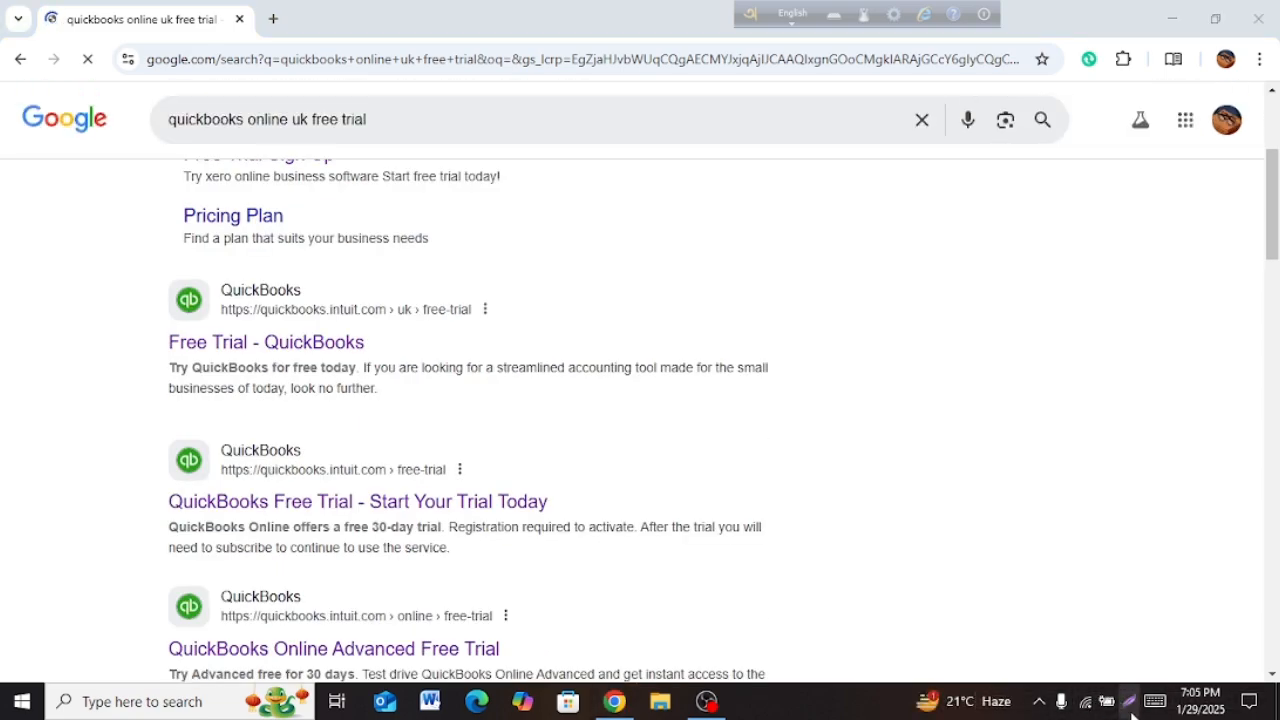
{"action": "mouse_move", "coordinate": [1, 110]}
{"action": "left_mouse_down"}
{"action": "mouse_move", "coordinate": [1097, 714]}
{"action": "mouse_move", "coordinate": [1275, 700]}
{"action": "mouse_move", "coordinate": [1274, 682]}
{"action": "left_mouse_up"}
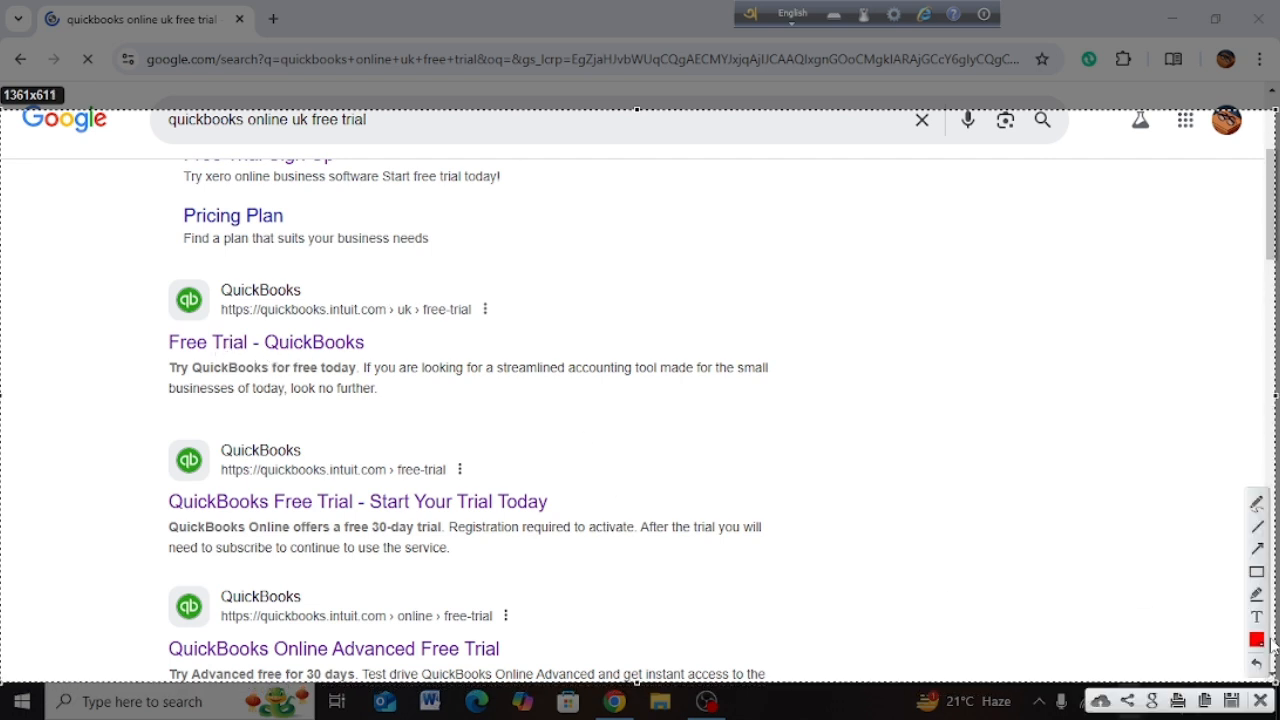
{"action": "left_click", "coordinate": [1257, 574]}
{"action": "mouse_move", "coordinate": [112, 292]}
{"action": "left_mouse_down"}
{"action": "mouse_move", "coordinate": [380, 410]}
{"action": "mouse_move", "coordinate": [507, 406]}
{"action": "left_mouse_up"}
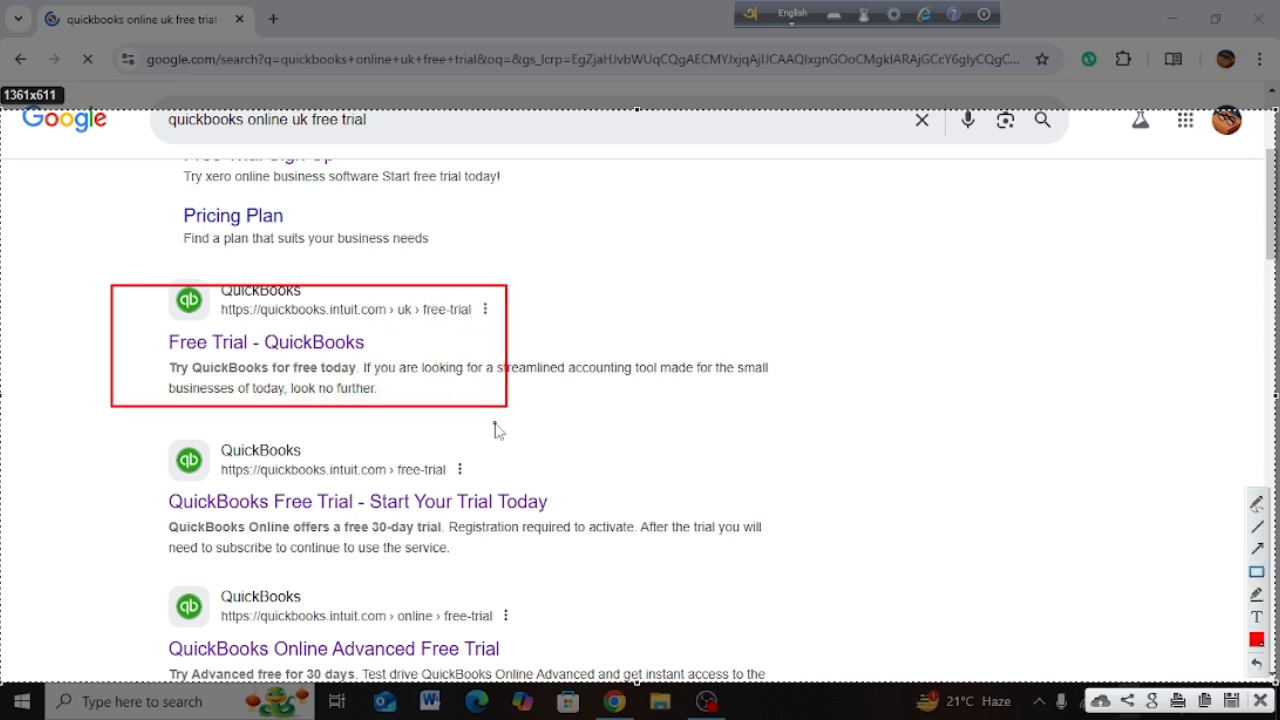
{"action": "left_click", "coordinate": [1256, 549]}
{"action": "left_click_drag", "start_coordinate": [985, 505], "coordinate": [364, 352]}
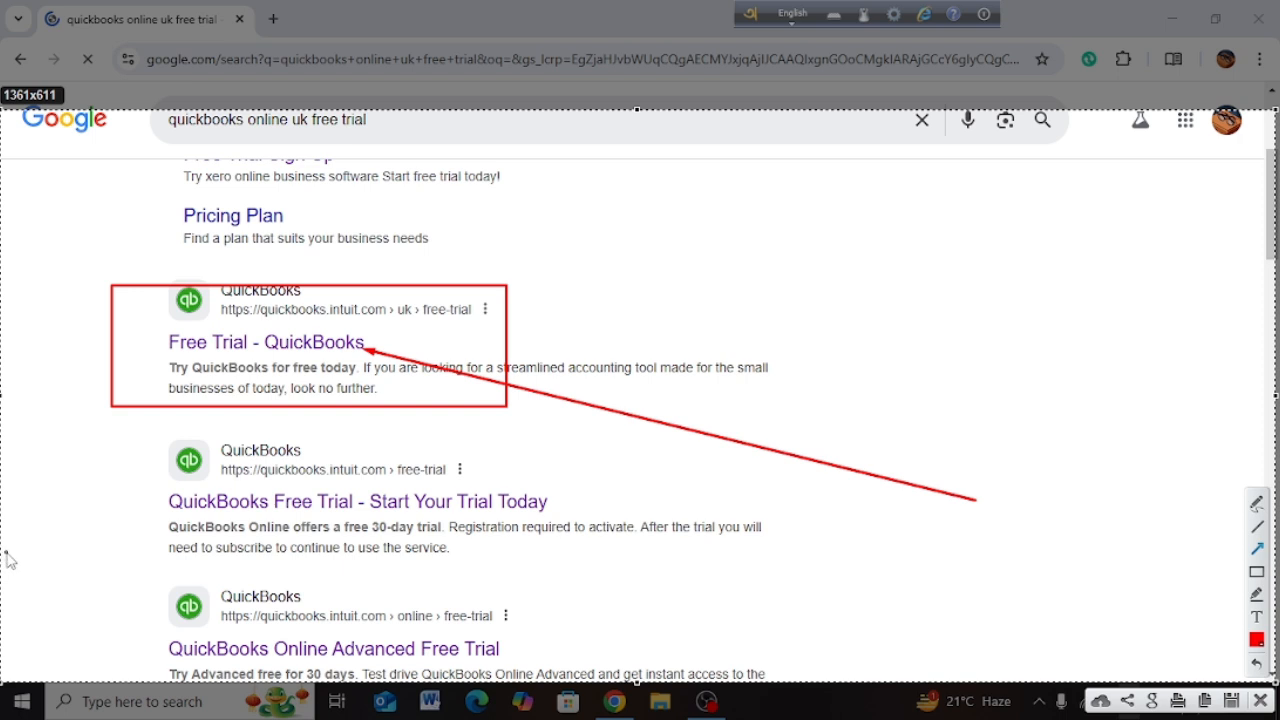
{"action": "left_click", "coordinate": [1261, 703]}
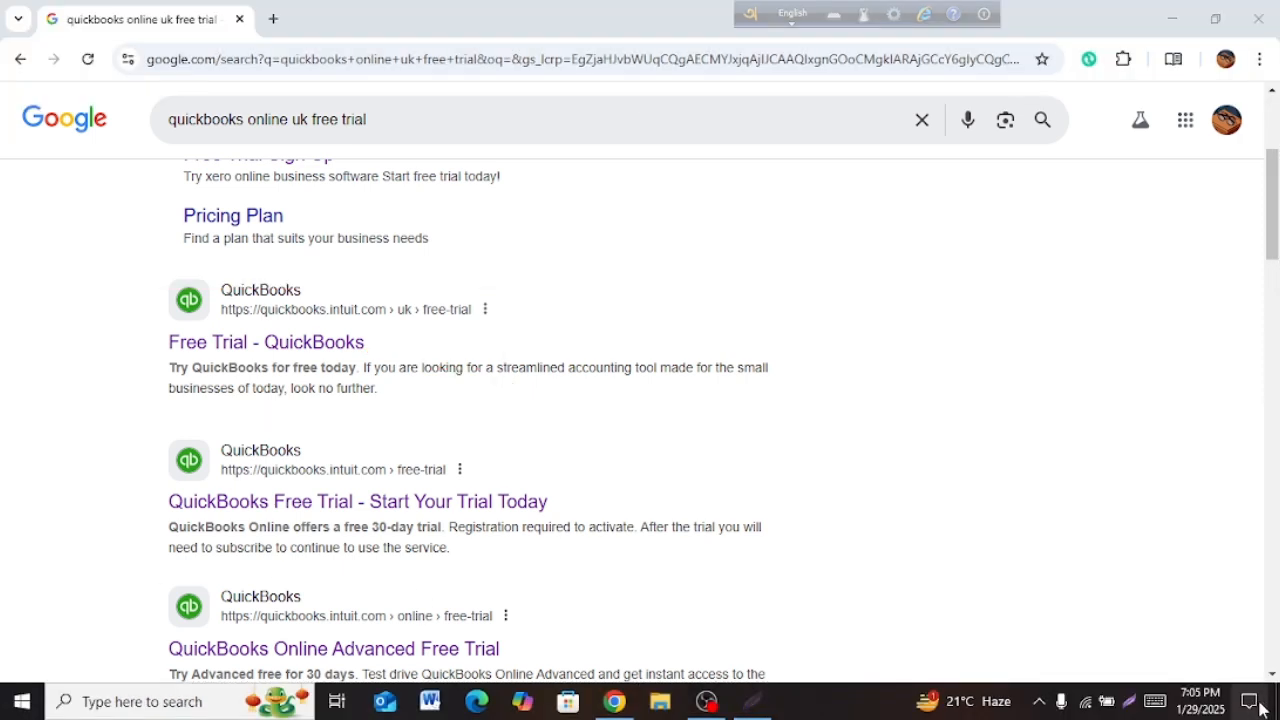
Step: Open the UK "Free Trial - QuickBooks" search result
{"action": "left_click", "coordinate": [333, 350]}
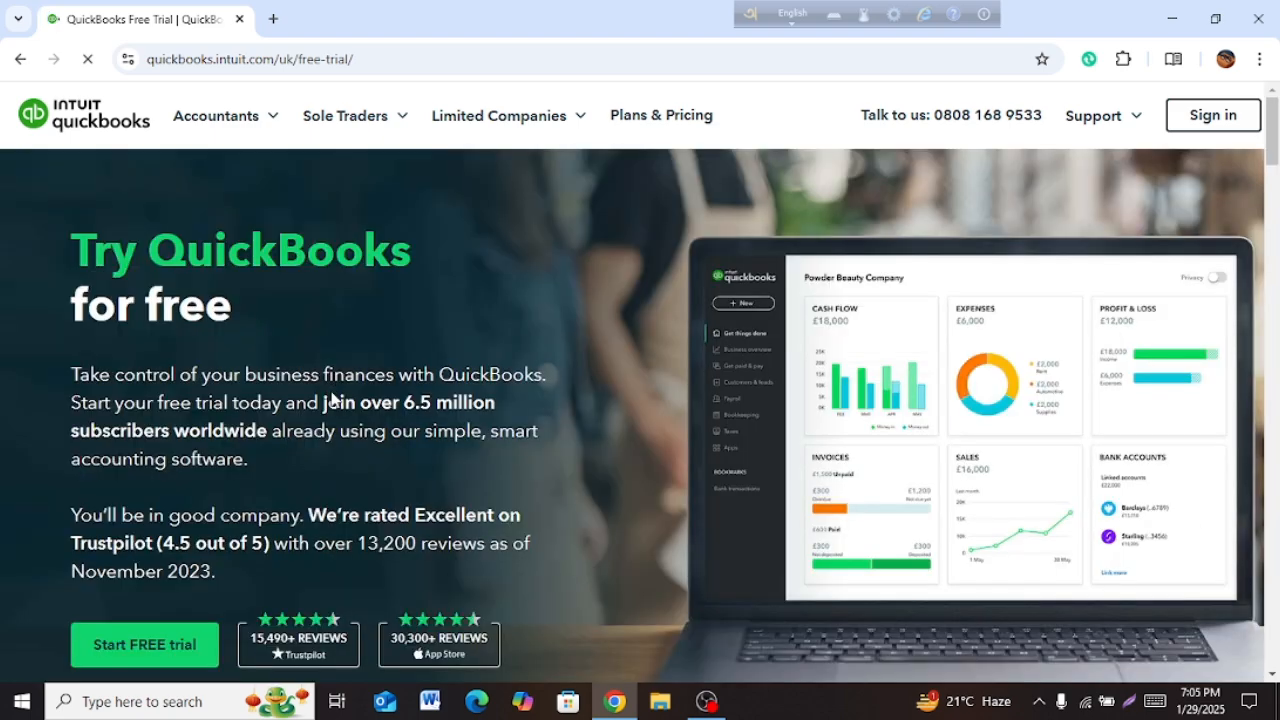
Step: Mark the Start FREE trial option with a red rectangle and arrow in a screen capture, and close the capture without saving
{"action": "left_click", "coordinate": [1131, 703]}
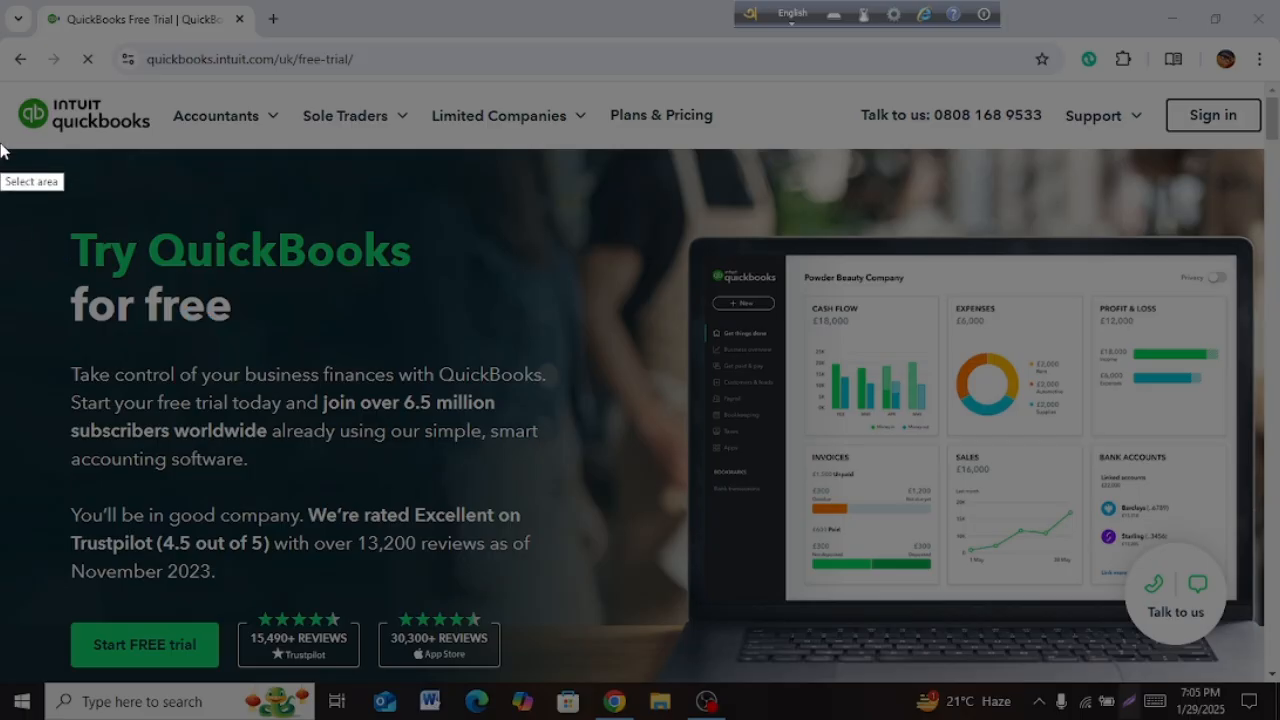
{"action": "mouse_move", "coordinate": [2, 150]}
{"action": "left_mouse_down"}
{"action": "mouse_move", "coordinate": [786, 555]}
{"action": "mouse_move", "coordinate": [1243, 719]}
{"action": "mouse_move", "coordinate": [1258, 688]}
{"action": "left_mouse_up"}
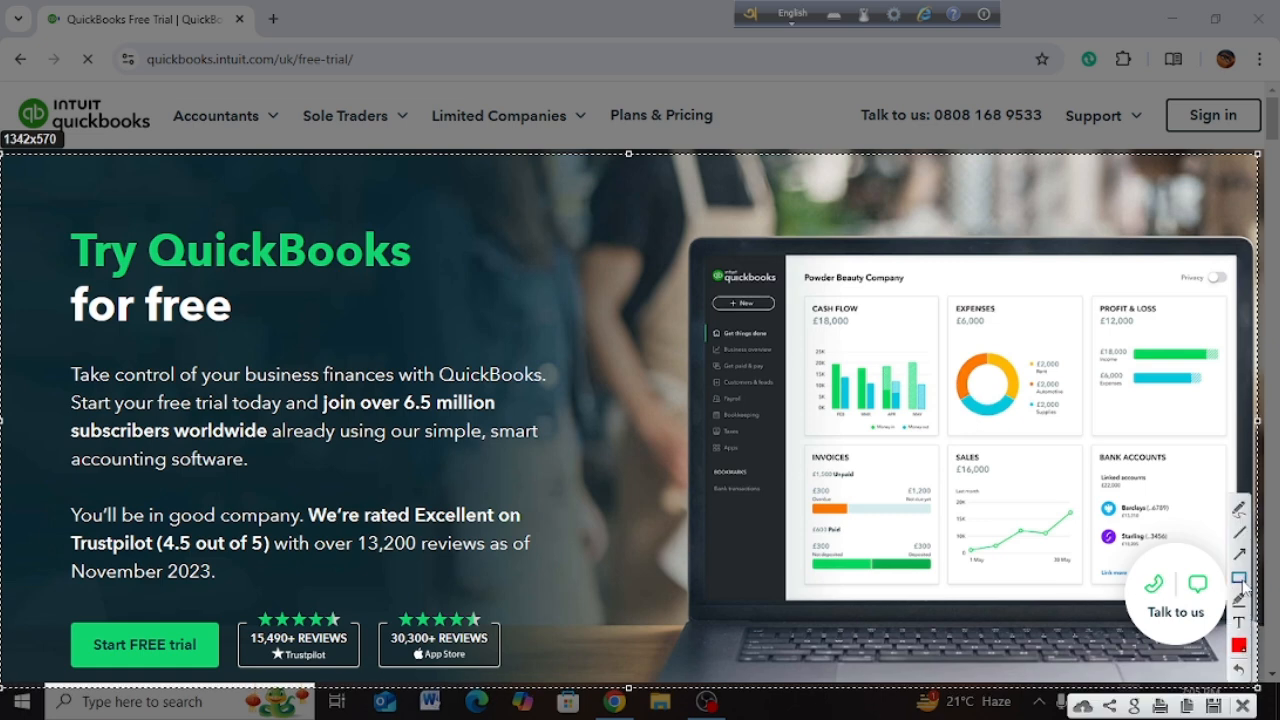
{"action": "mouse_move", "coordinate": [20, 576]}
{"action": "left_mouse_down"}
{"action": "mouse_move", "coordinate": [24, 592]}
{"action": "mouse_move", "coordinate": [214, 680]}
{"action": "mouse_move", "coordinate": [232, 674]}
{"action": "left_mouse_up"}
{"action": "left_click", "coordinate": [1240, 554]}
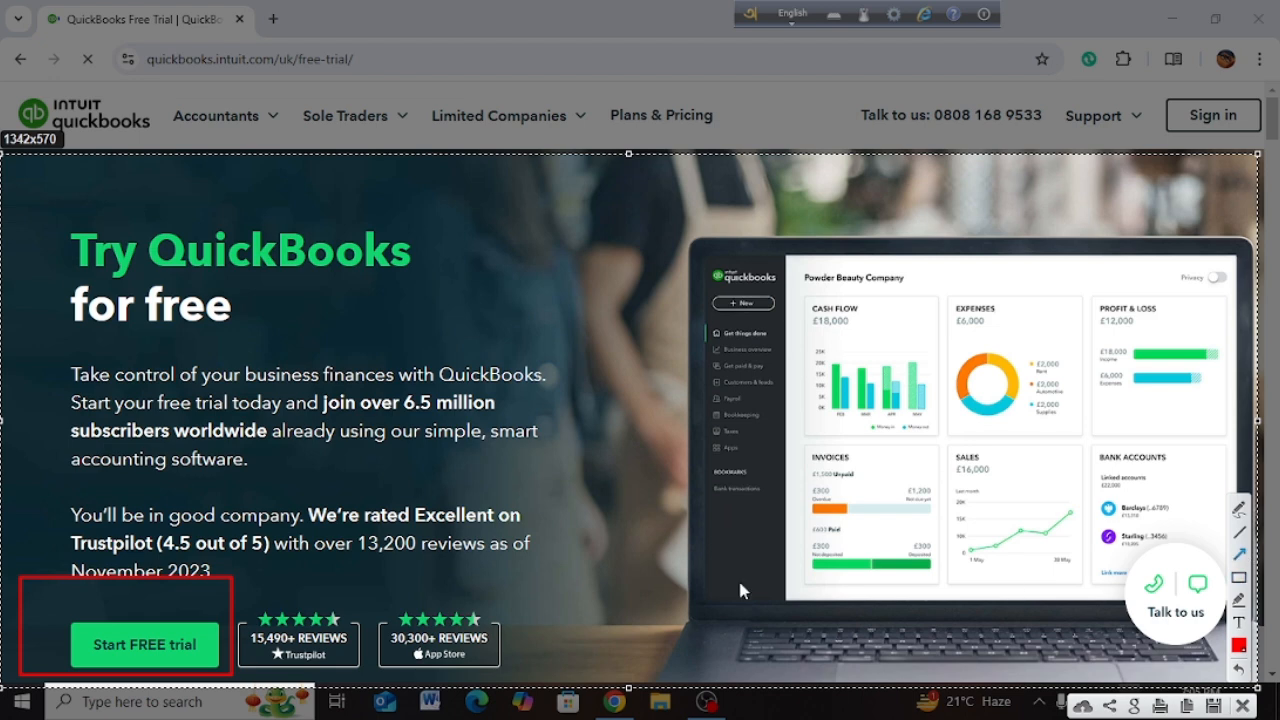
{"action": "left_click_drag", "start_coordinate": [573, 588], "coordinate": [212, 640]}
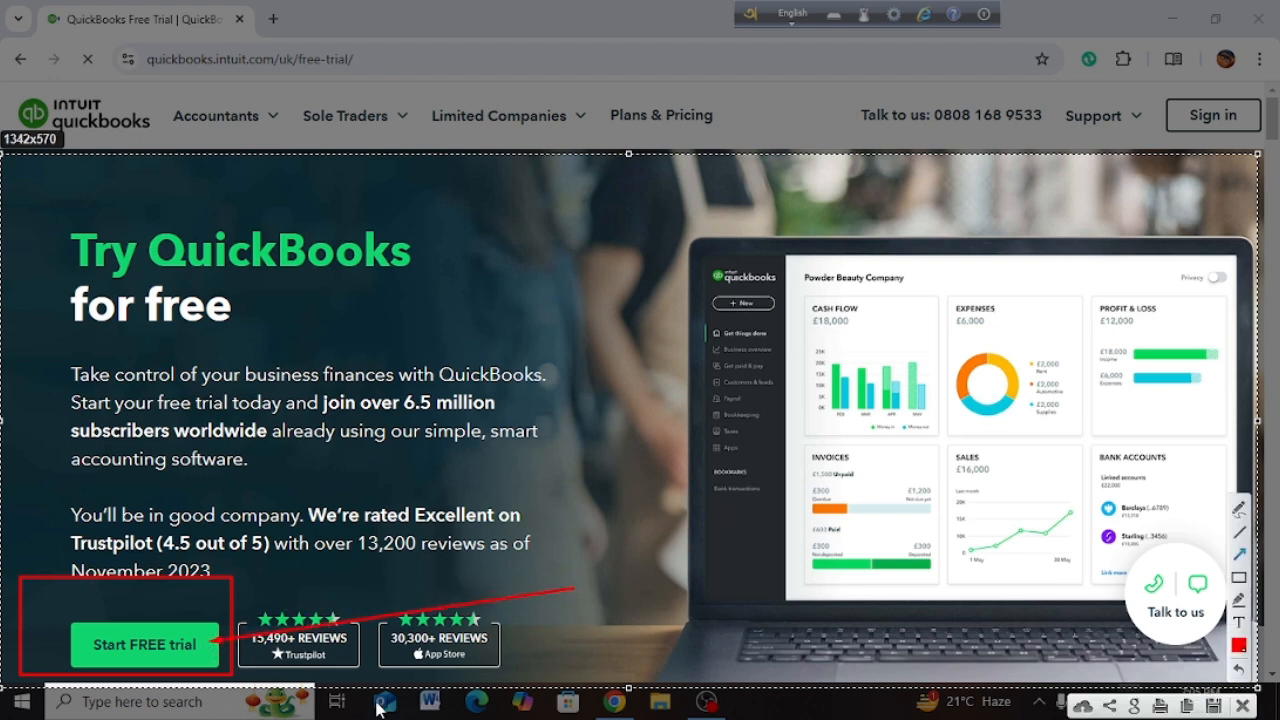
{"action": "left_click", "coordinate": [1243, 705]}
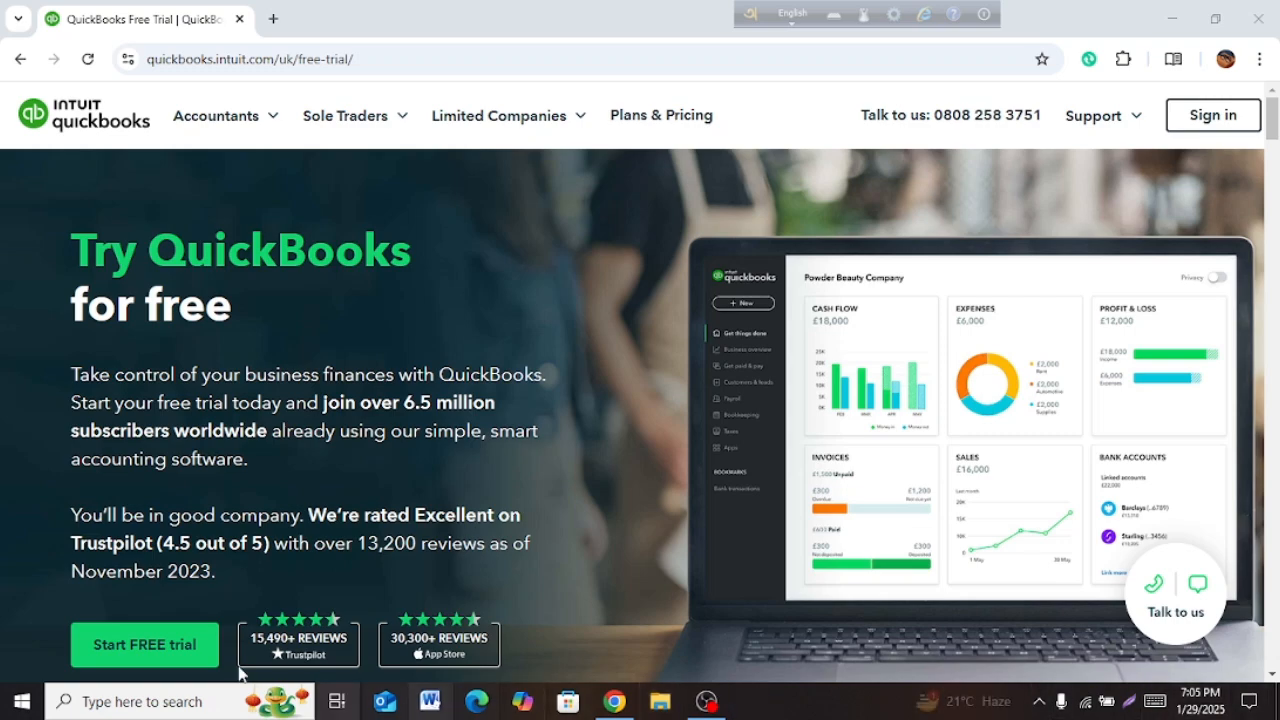
Step: Start the free trial and choose the Plus plan, free for 1 month
{"action": "left_click", "coordinate": [145, 660]}
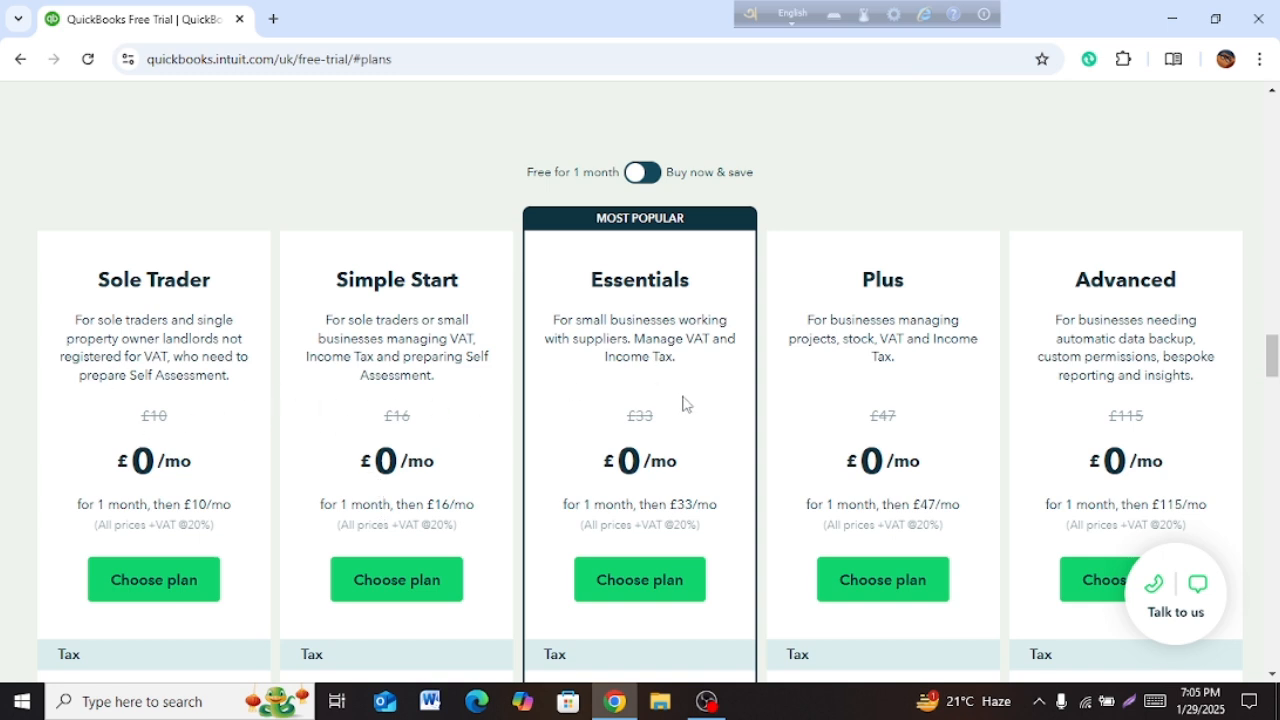
{"action": "scroll", "coordinate": [430, 418], "scroll_direction": "down", "scroll_amount": 1}
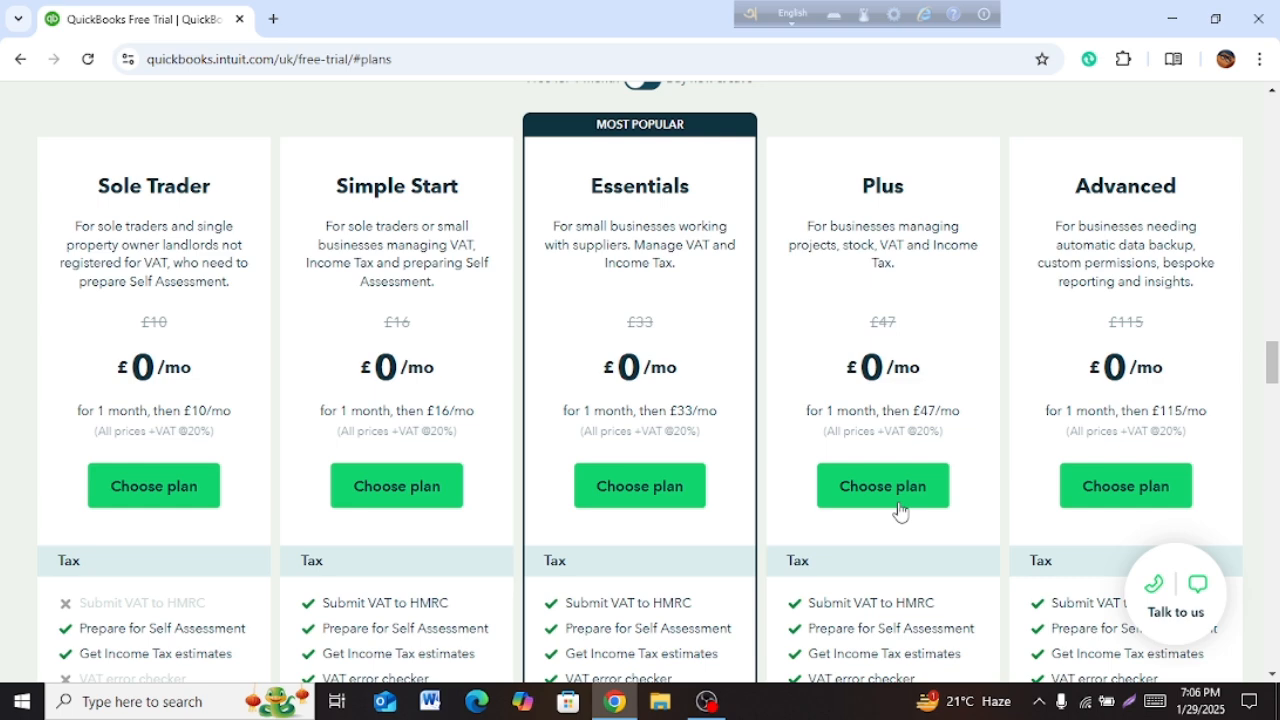
{"action": "scroll", "coordinate": [885, 515], "scroll_direction": "down", "scroll_amount": 1}
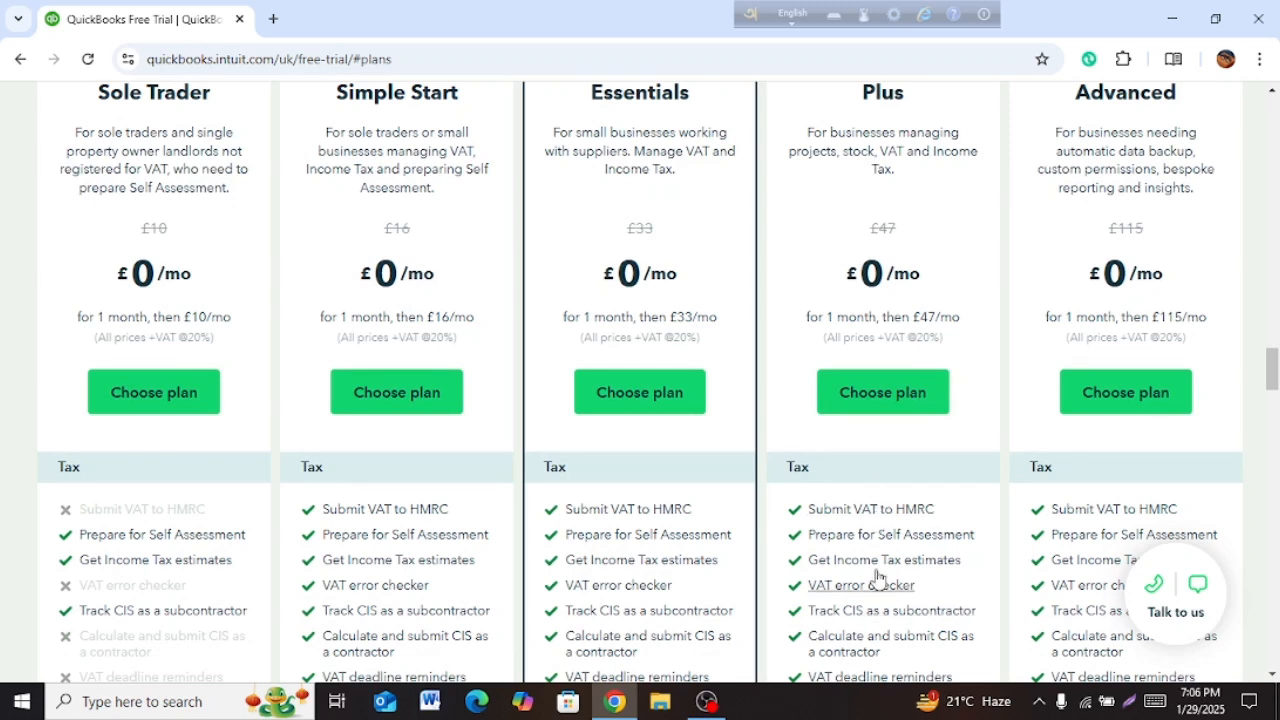
{"action": "left_click", "coordinate": [878, 404]}
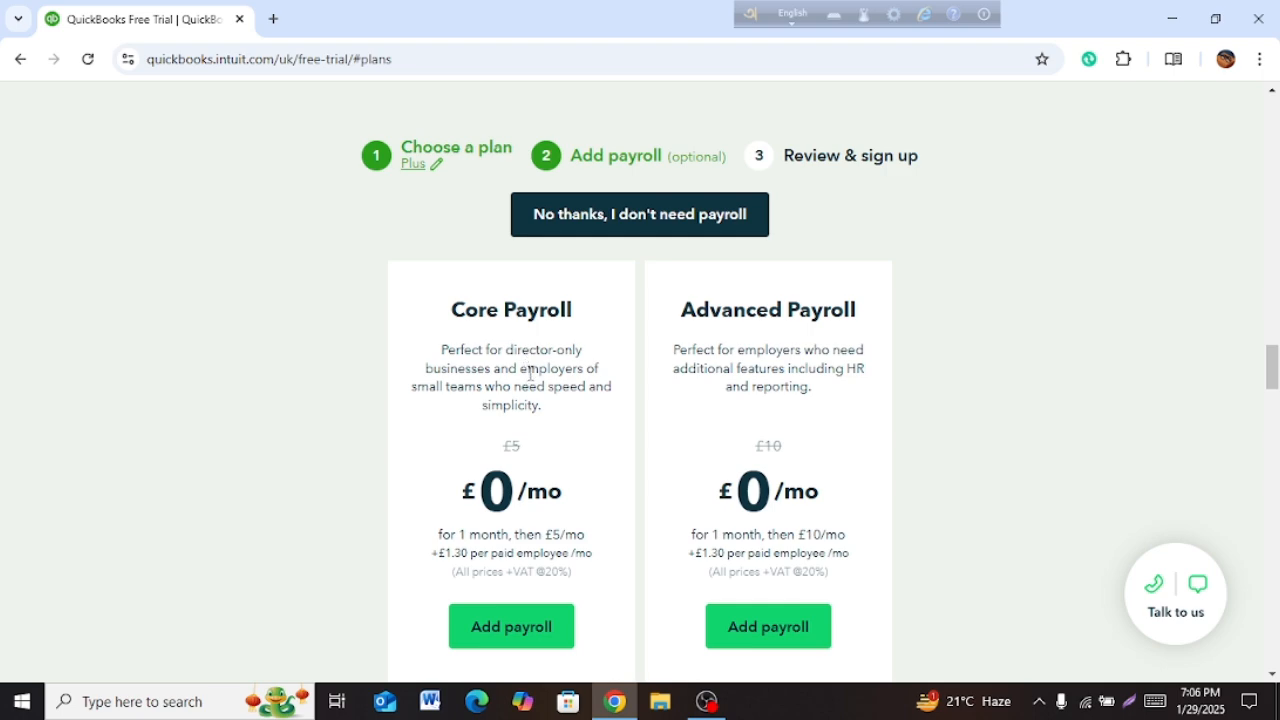
Step: Review the Core and Advanced Payroll options and decline adding payroll to the plan
{"action": "scroll", "coordinate": [736, 560], "scroll_direction": "down", "scroll_amount": 2}
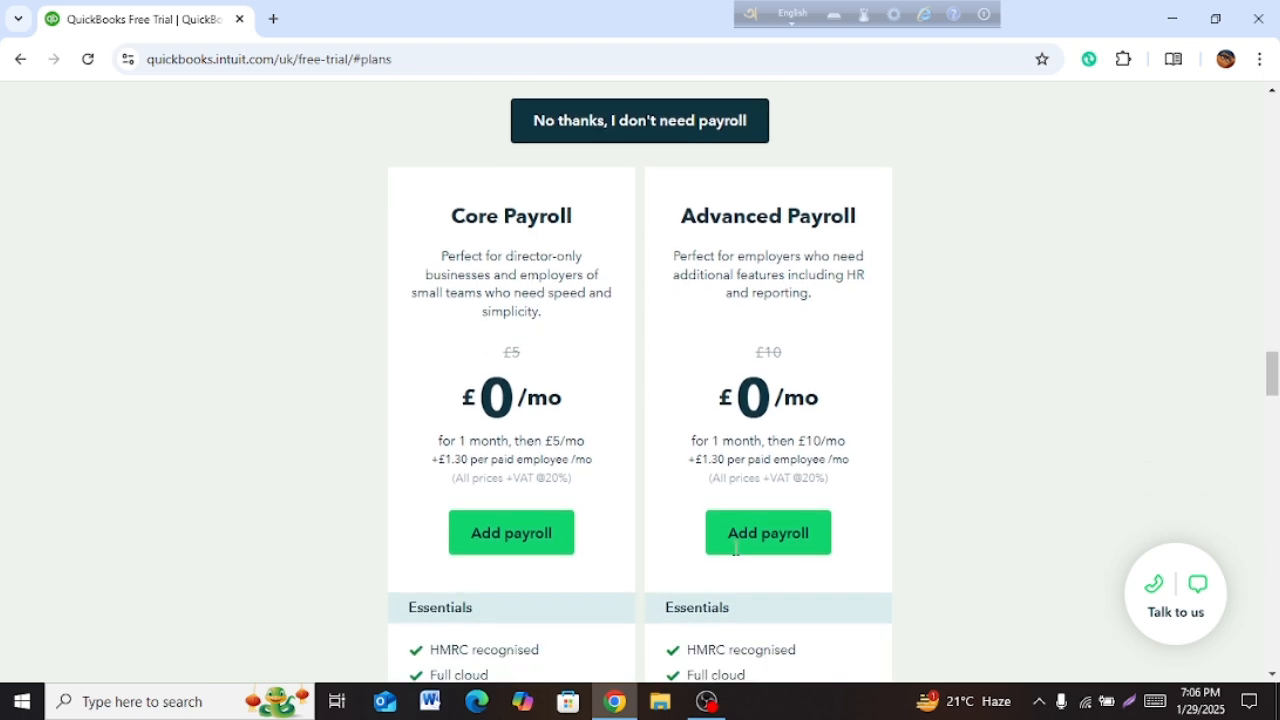
{"action": "scroll", "coordinate": [736, 570], "scroll_direction": "down", "scroll_amount": 3}
{"action": "scroll", "coordinate": [730, 575], "scroll_direction": "up", "scroll_amount": 4}
{"action": "scroll", "coordinate": [738, 560], "scroll_direction": "up", "scroll_amount": 3}
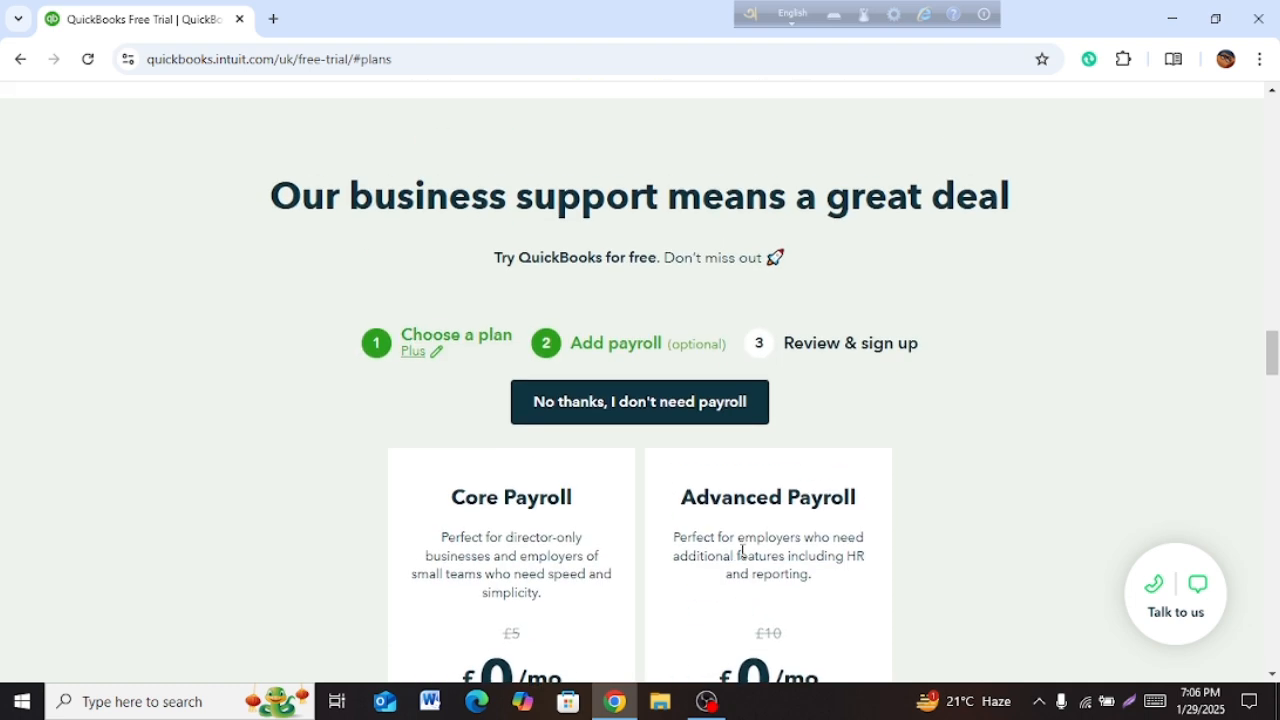
{"action": "left_click", "coordinate": [602, 404]}
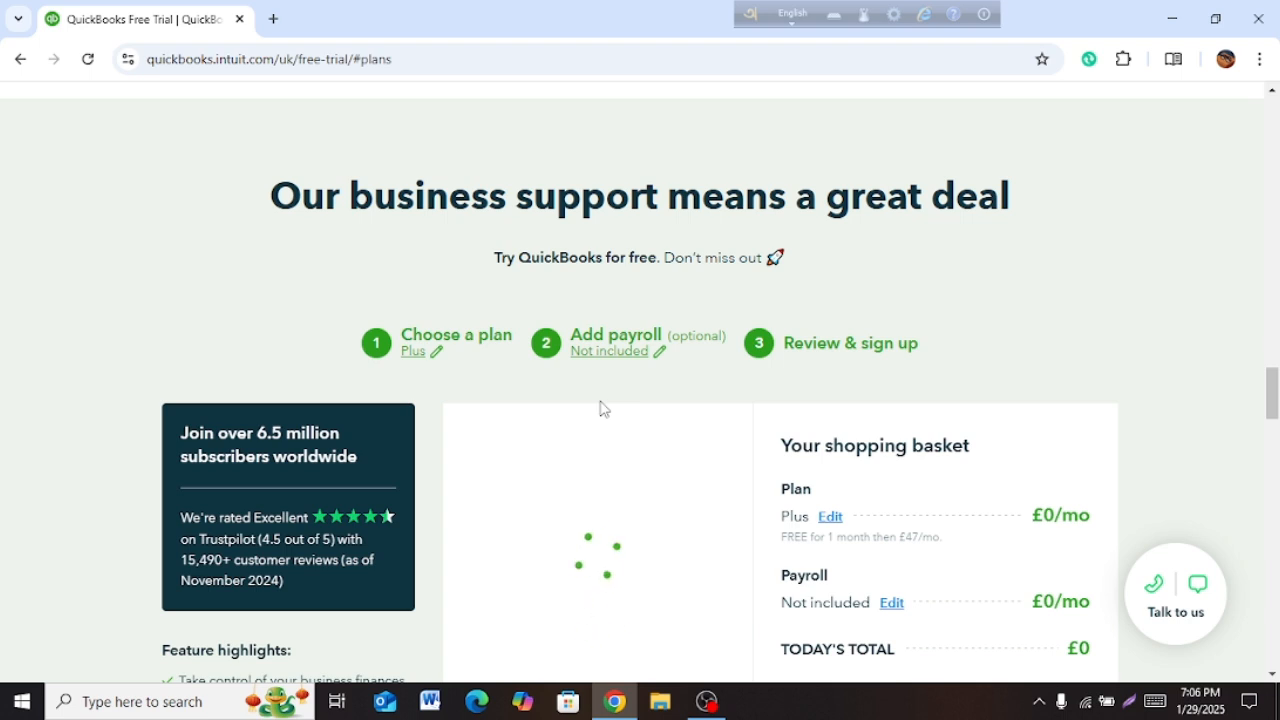
Step: Clear the prefilled email address from the Create an Intuit Account form
{"action": "key", "text": "ctrl+v"}
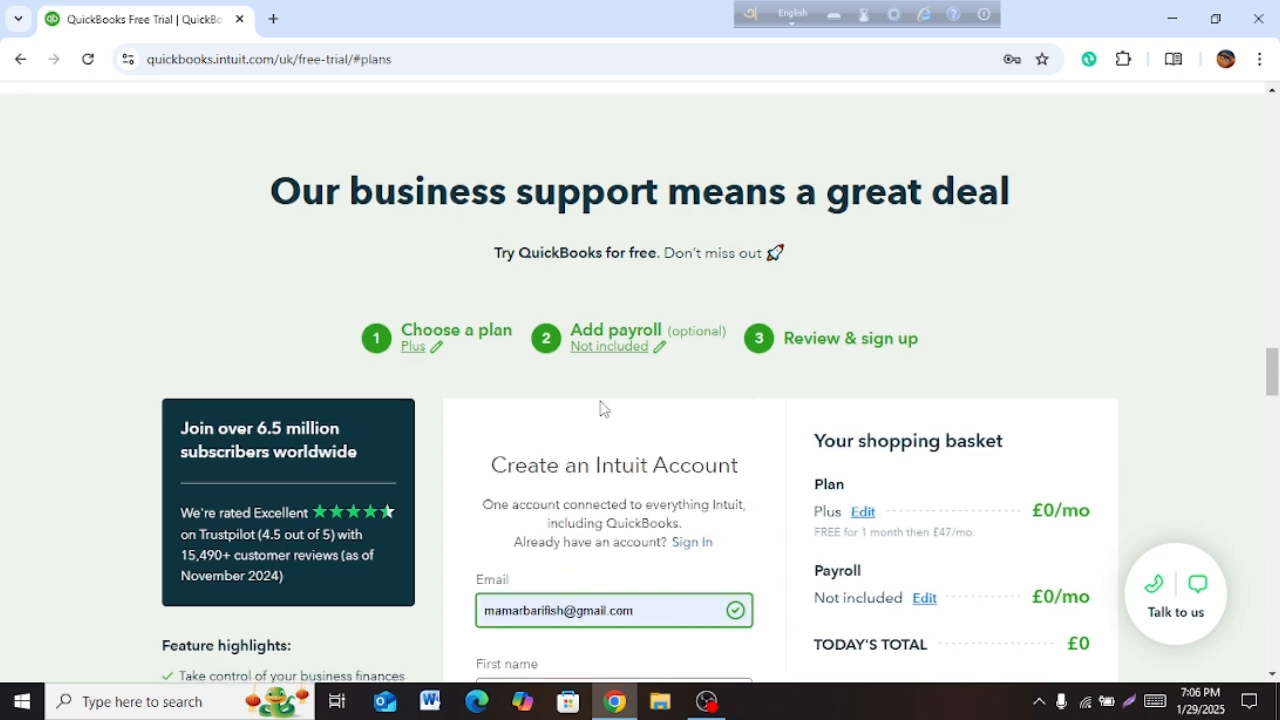
{"action": "scroll", "coordinate": [830, 420], "scroll_direction": "down", "scroll_amount": 3}
{"action": "scroll", "coordinate": [690, 465], "scroll_direction": "down", "scroll_amount": 2}
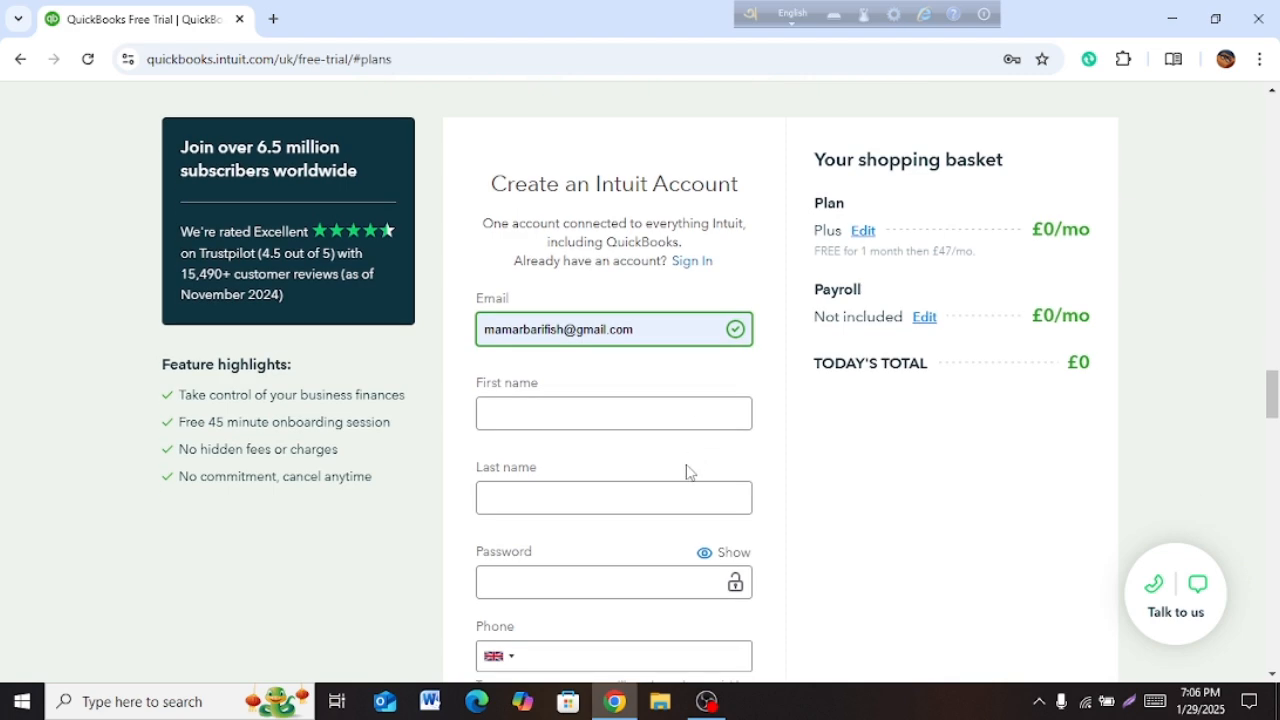
{"action": "scroll", "coordinate": [686, 470], "scroll_direction": "up", "scroll_amount": 3}
{"action": "scroll", "coordinate": [686, 475], "scroll_direction": "down", "scroll_amount": 1}
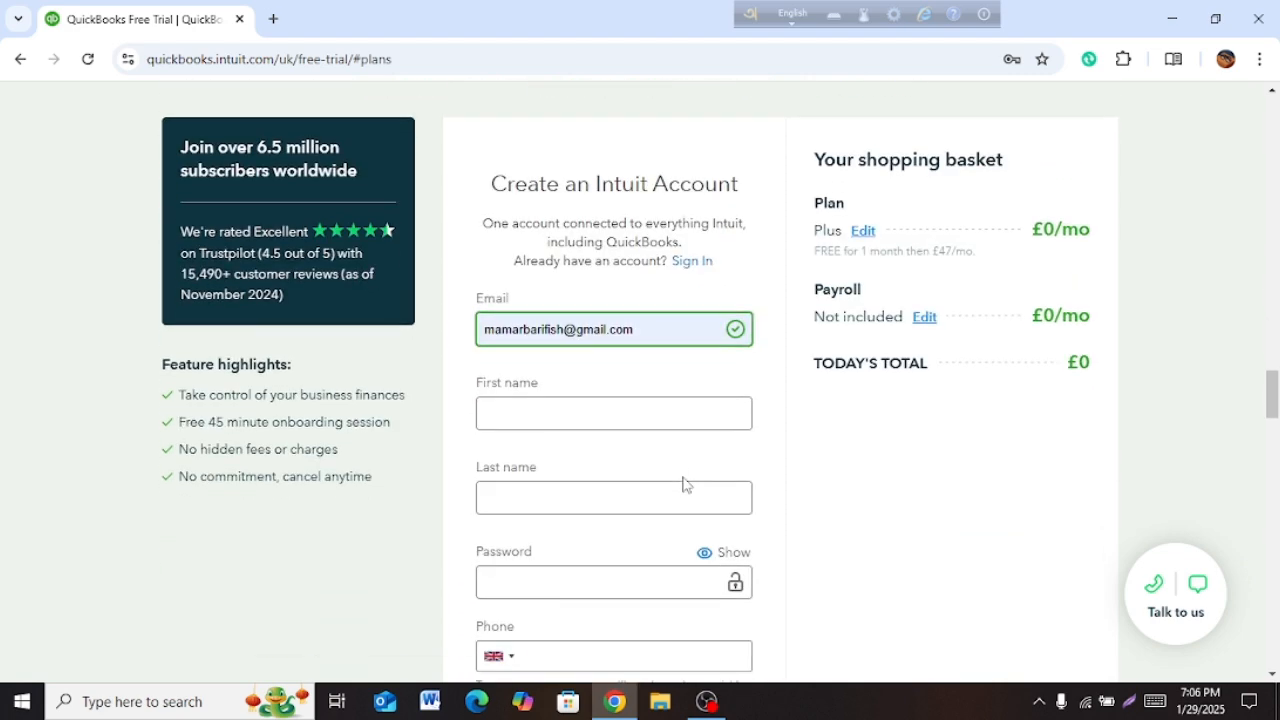
{"action": "left_click", "coordinate": [678, 331]}
{"action": "key", "text": "BackSpace"}
{"action": "key", "text": "BackSpace"}
{"action": "key", "text": "BackSpace"}
{"action": "key", "text": "BackSpace"}
{"action": "key", "text": "BackSpace"}
{"action": "key", "text": "BackSpace"}
{"action": "key", "text": "BackSpace"}
{"action": "key", "text": "BackSpace"}
{"action": "key", "text": "BackSpace"}
{"action": "key", "text": "BackSpace"}
{"action": "key", "text": "BackSpace"}
{"action": "key", "text": "BackSpace"}
{"action": "key", "text": "BackSpace"}
{"action": "key", "text": "BackSpace"}
{"action": "key", "text": "BackSpace"}
{"action": "key", "text": "BackSpace"}
{"action": "key", "text": "BackSpace"}
{"action": "key", "text": "BackSpace"}
{"action": "key", "text": "BackSpace"}
{"action": "key", "text": "BackSpace"}
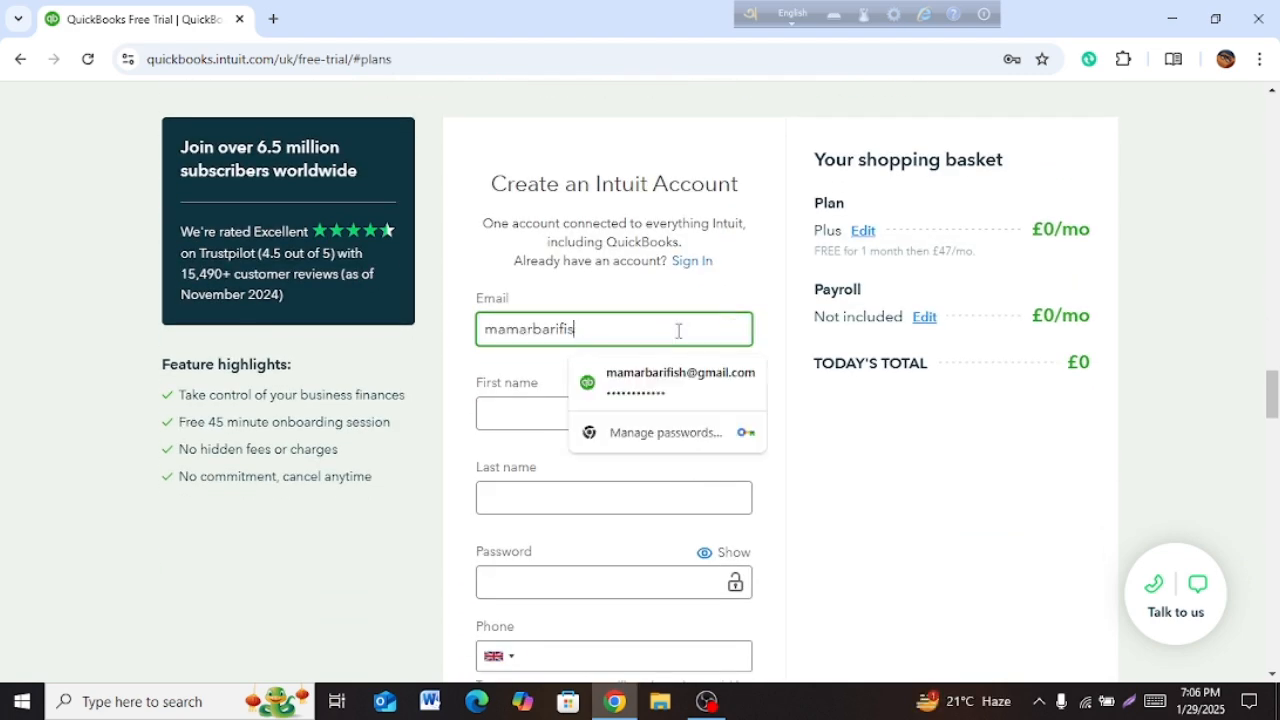
{"action": "left_click", "coordinate": [987, 514]}
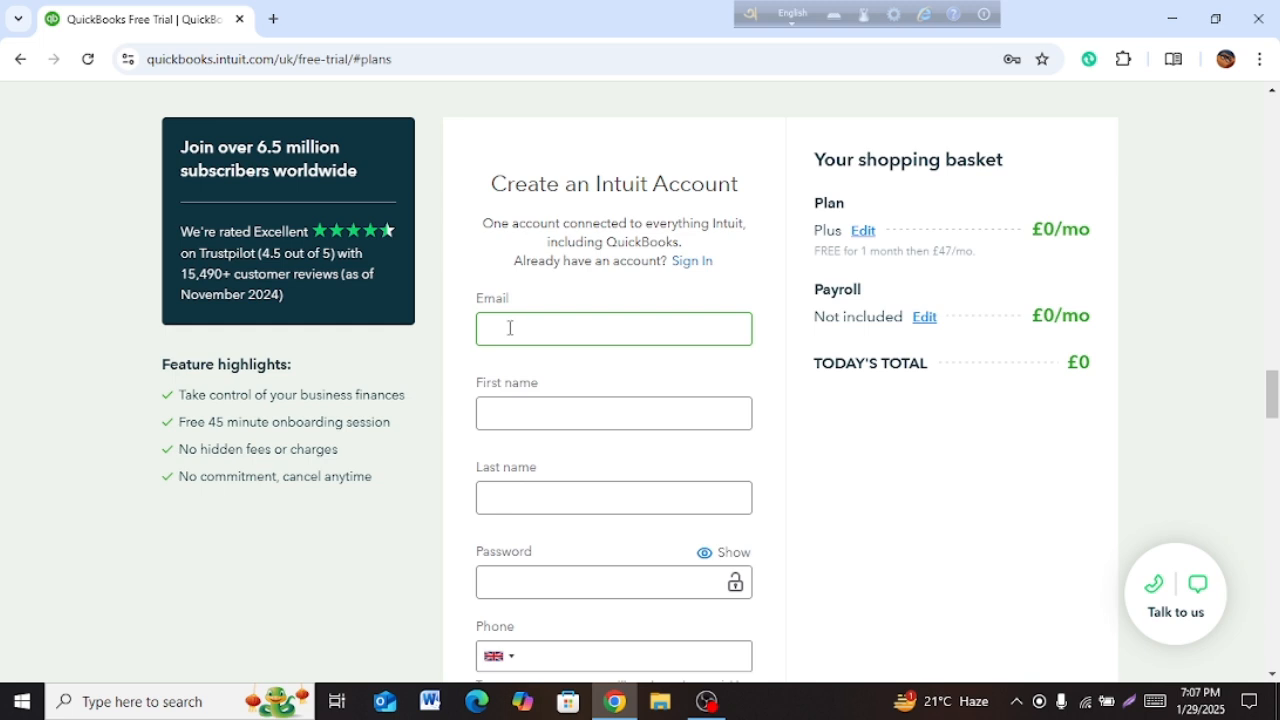
Step: Examine the remaining account creation fields, from the last name down to the marketing opt-out and the One more step option
{"action": "left_click", "coordinate": [553, 505]}
{"action": "left_click", "coordinate": [418, 507]}
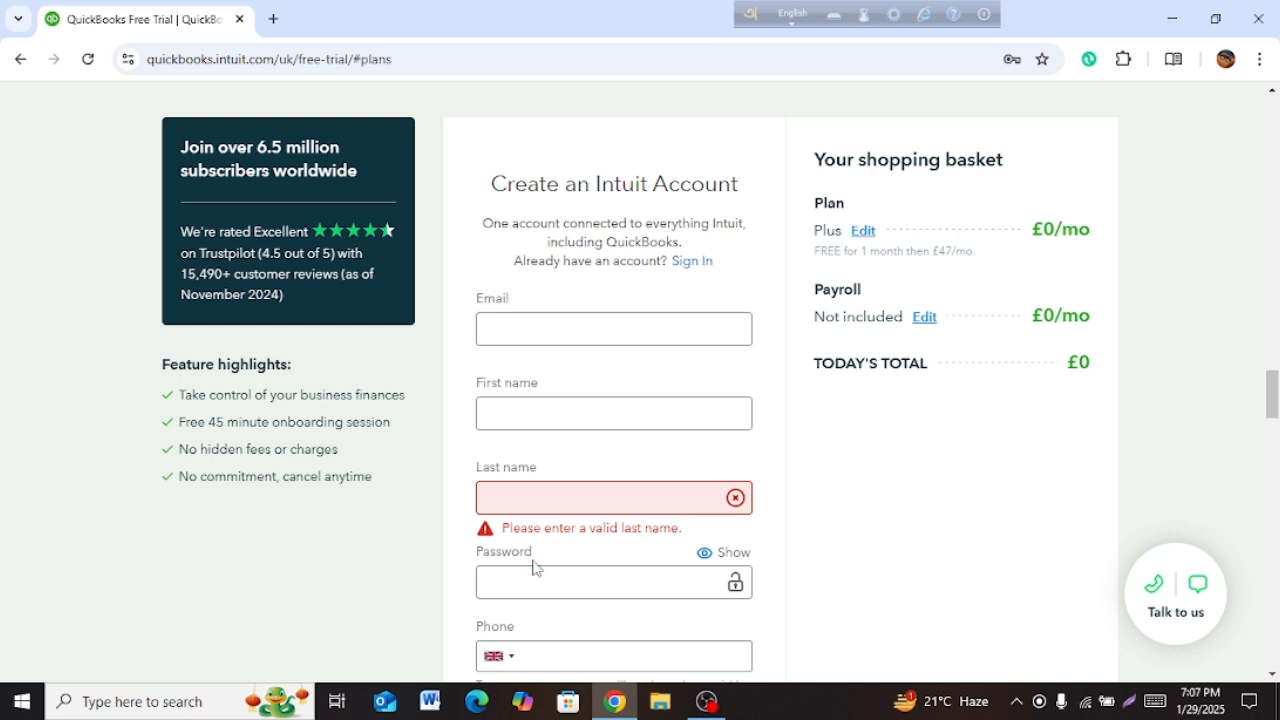
{"action": "left_click", "coordinate": [557, 496]}
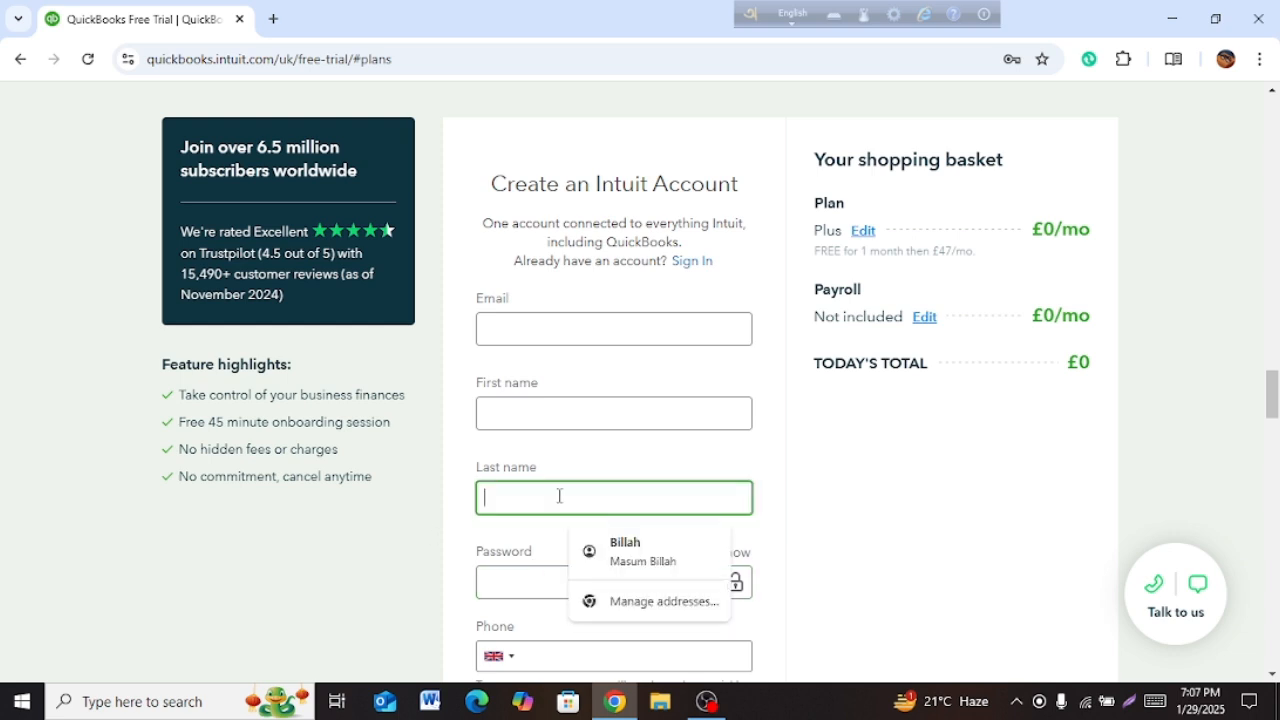
{"action": "left_click", "coordinate": [1020, 540]}
{"action": "scroll", "coordinate": [742, 558], "scroll_direction": "down", "scroll_amount": 2}
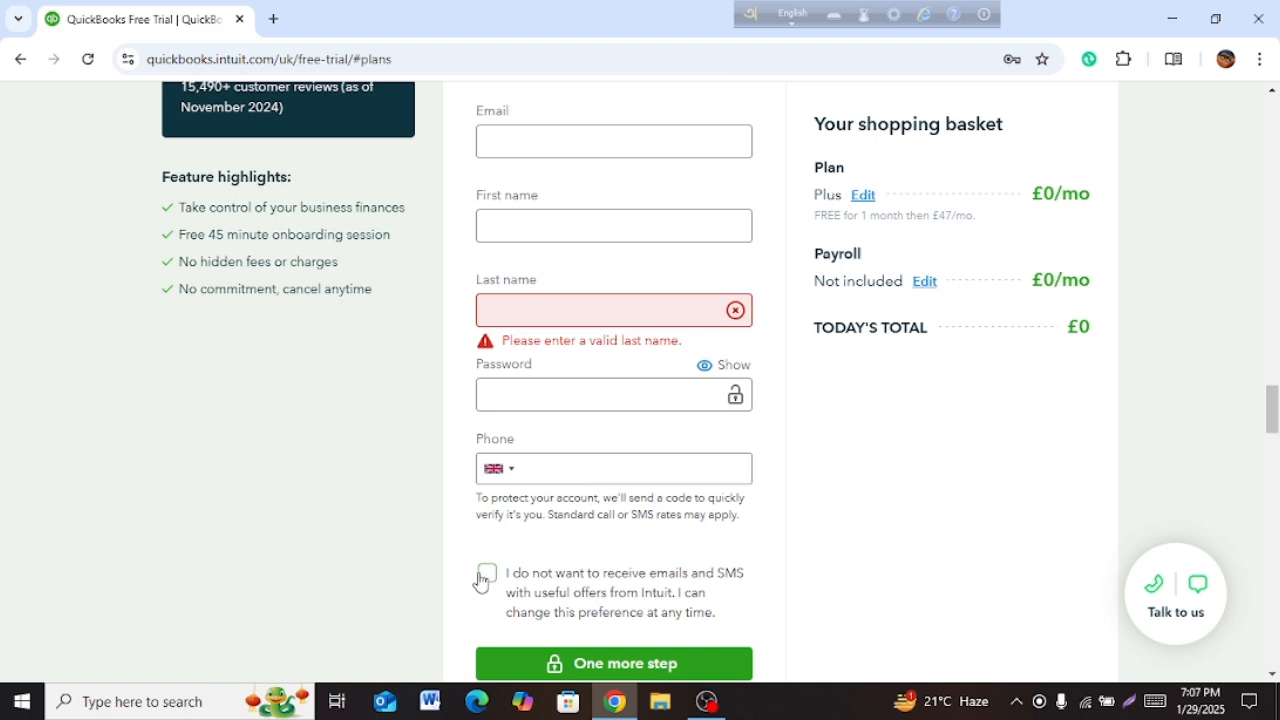
{"action": "scroll", "coordinate": [478, 580], "scroll_direction": "down", "scroll_amount": 2}
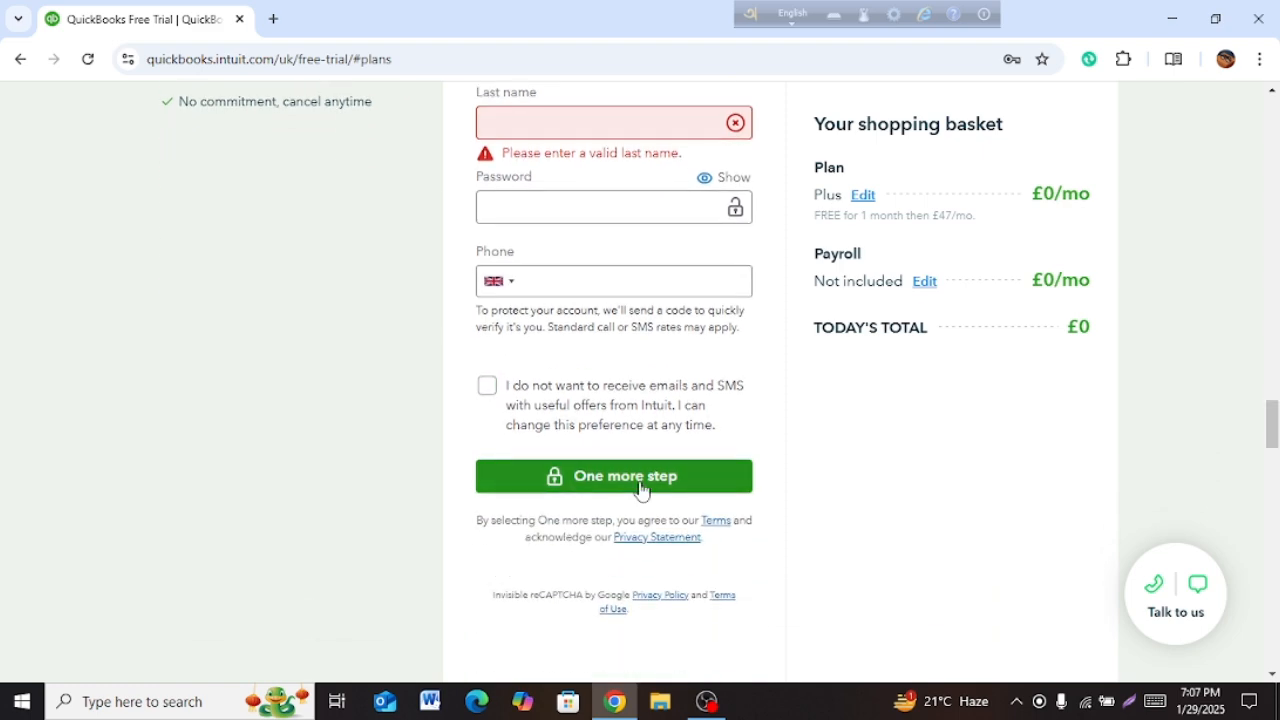
{"action": "left_click", "coordinate": [641, 476]}
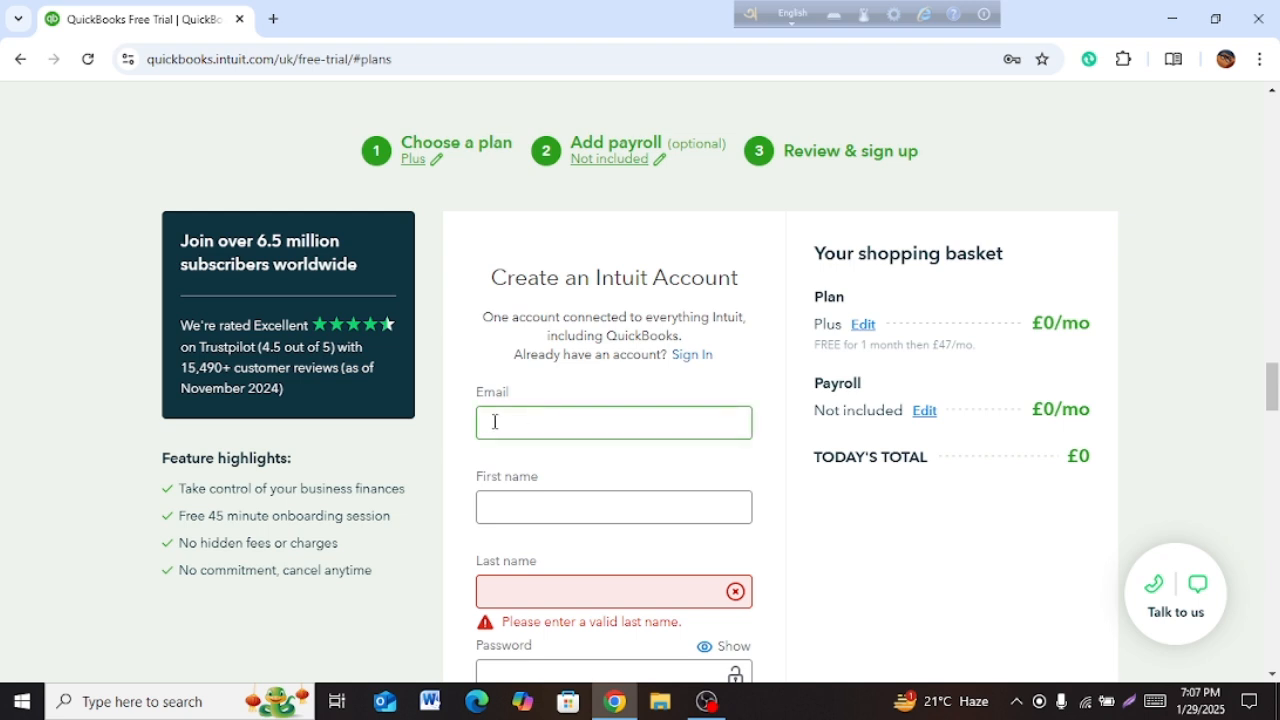
Step: Switch to signing in with an existing Intuit account and submit the account's email address
{"action": "left_click", "coordinate": [700, 355]}
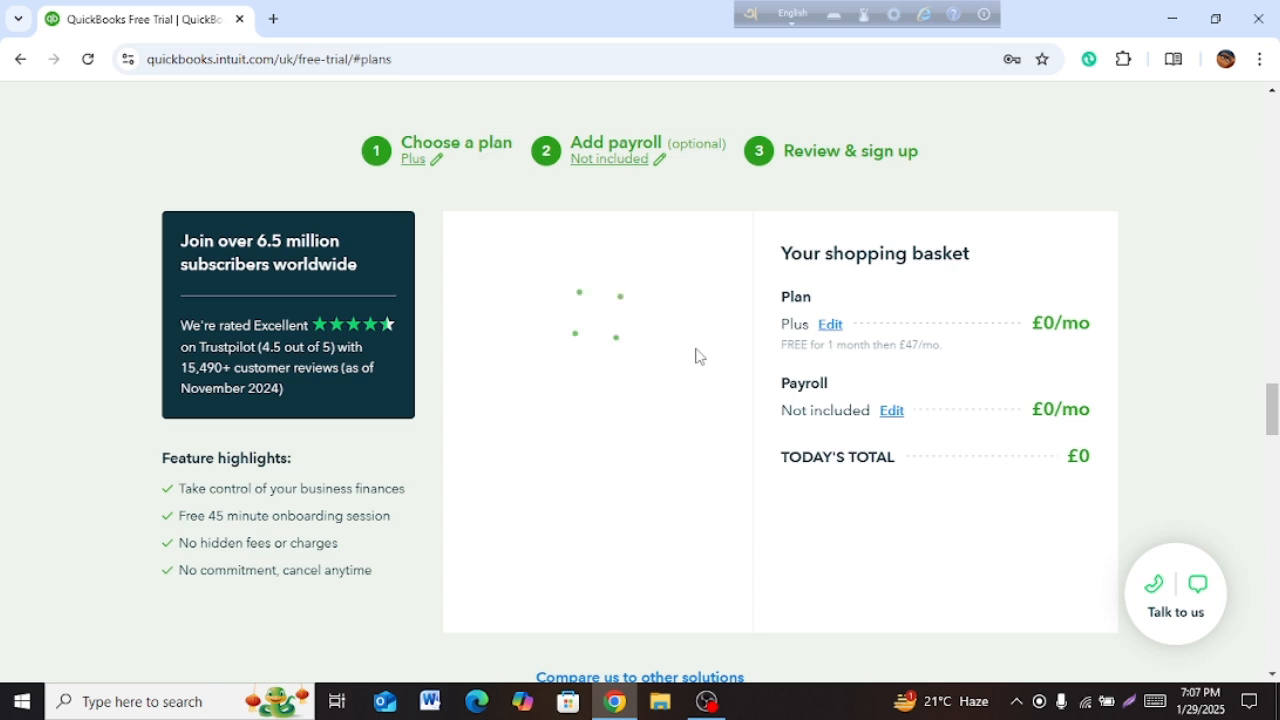
{"action": "scroll", "coordinate": [543, 423], "scroll_direction": "down", "scroll_amount": 1}
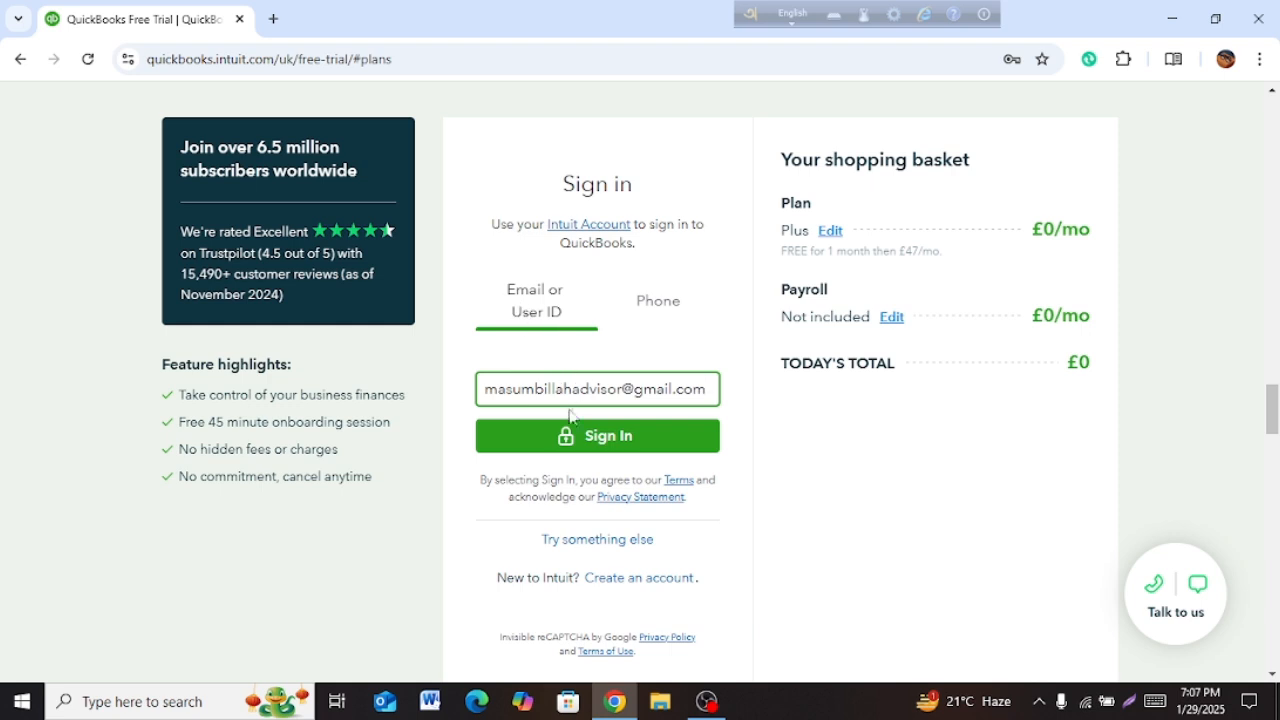
{"action": "scroll", "coordinate": [574, 418], "scroll_direction": "down", "scroll_amount": 1}
{"action": "left_click", "coordinate": [607, 350]}
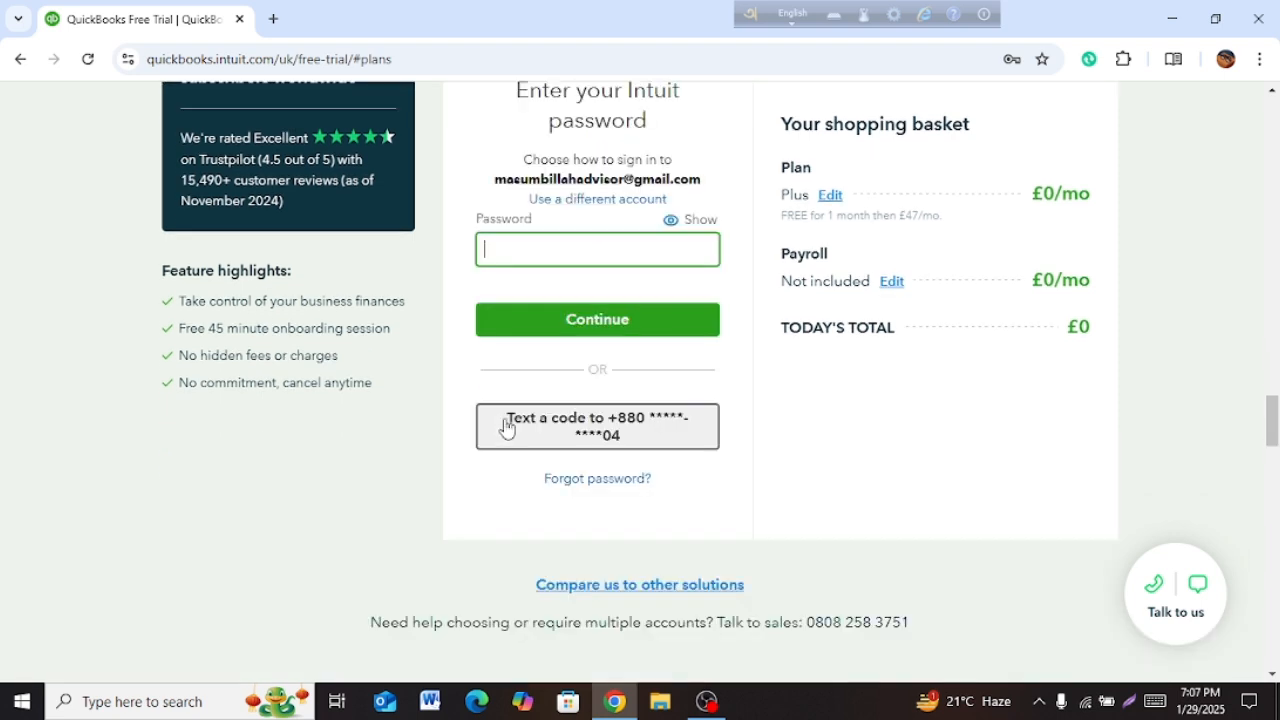
Step: Fill in the saved Intuit account password for that email and continue to the company selection
{"action": "left_click", "coordinate": [603, 252]}
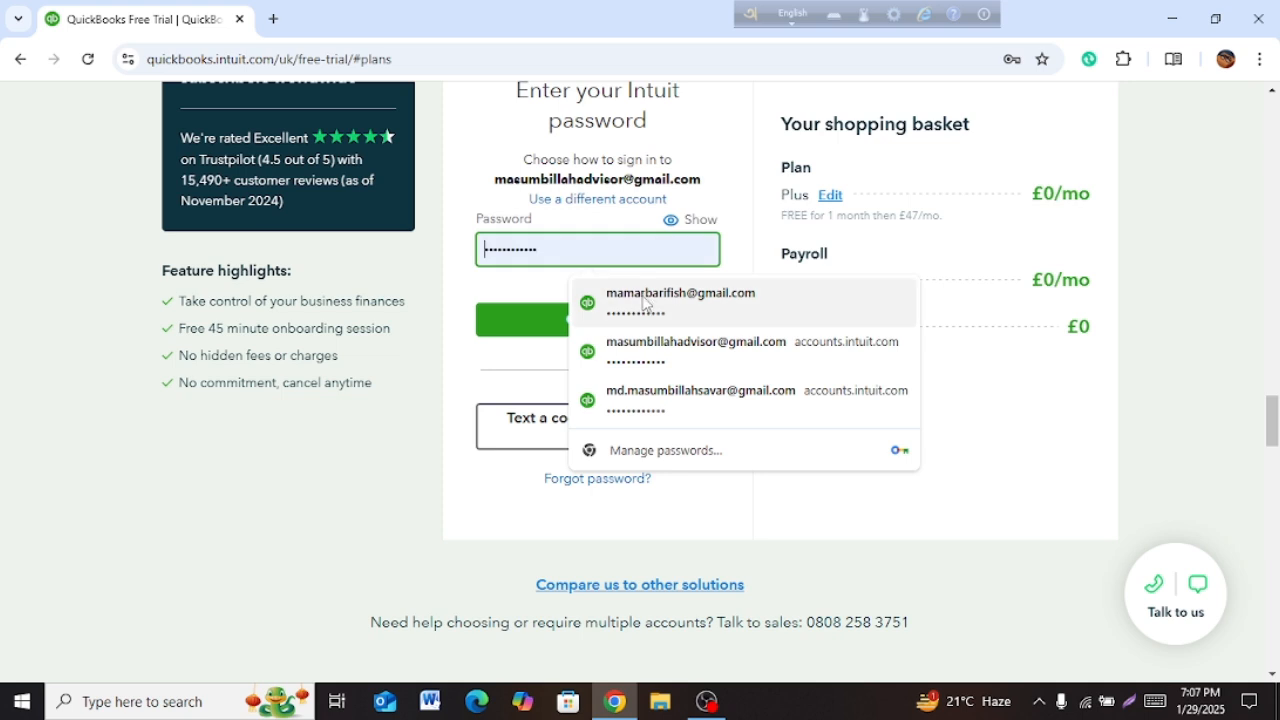
{"action": "left_click", "coordinate": [630, 356]}
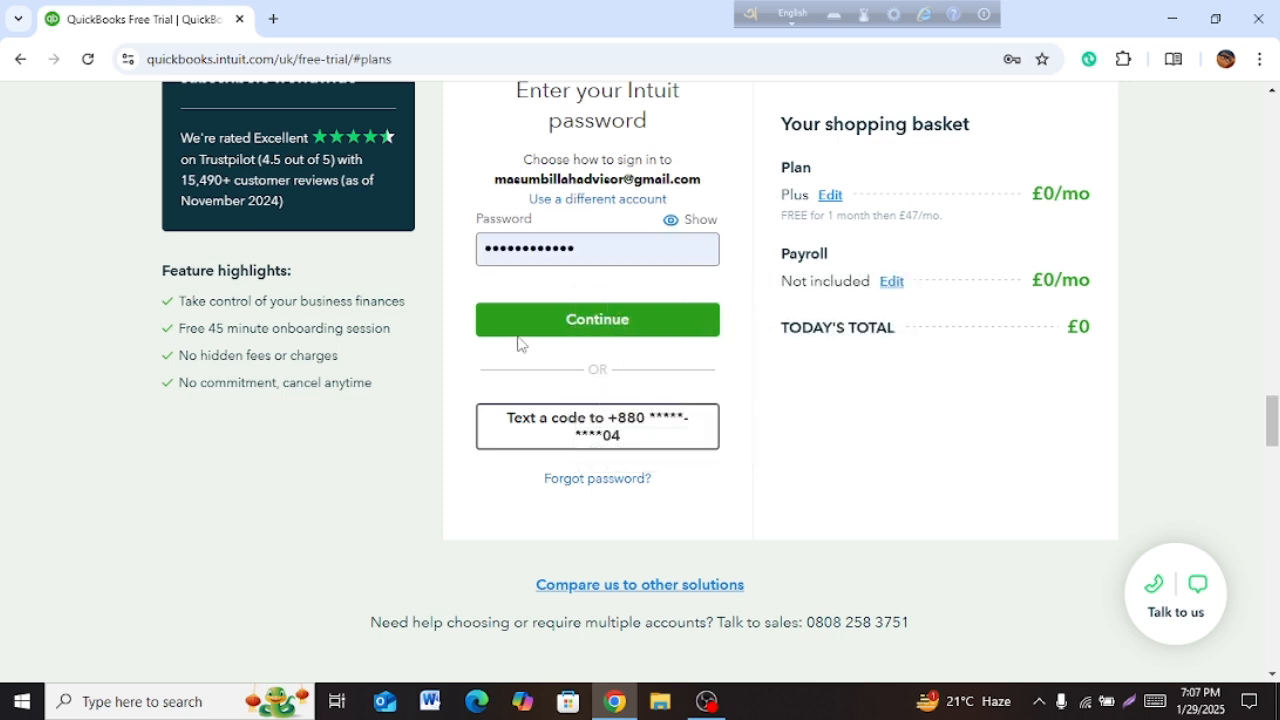
{"action": "left_click", "coordinate": [601, 322]}
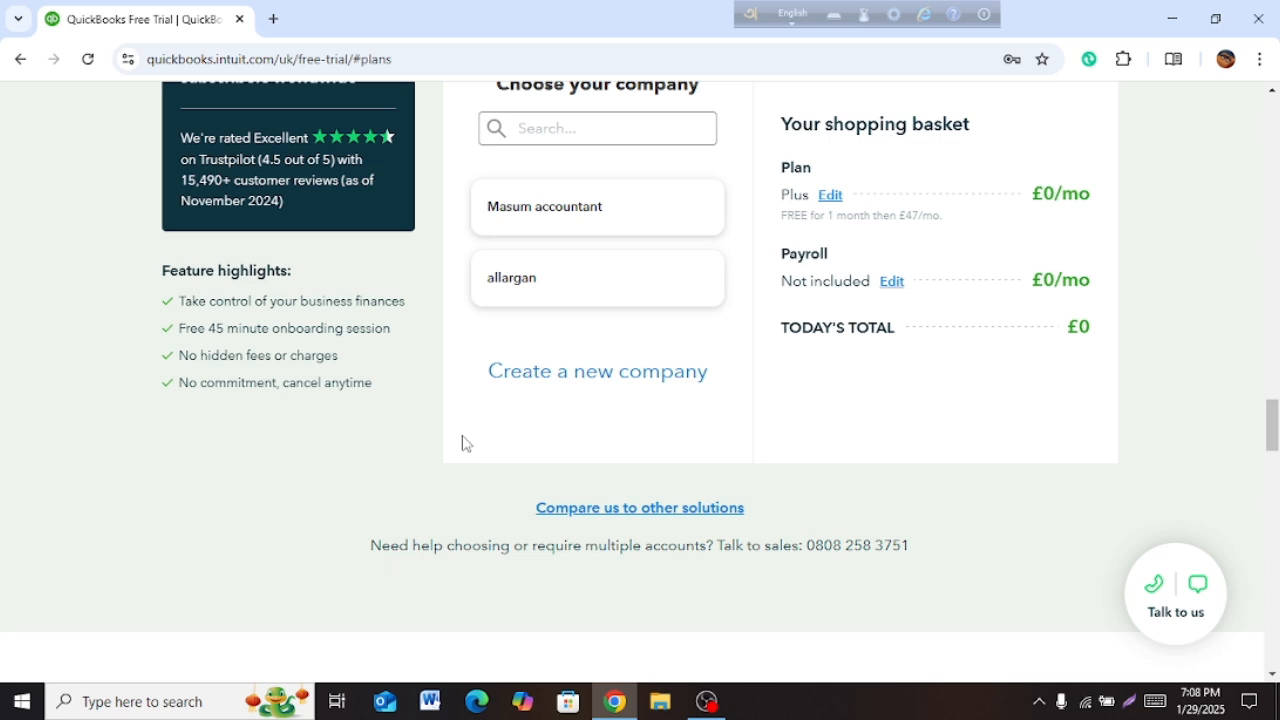
{"action": "scroll", "coordinate": [488, 365], "scroll_direction": "up", "scroll_amount": 2}
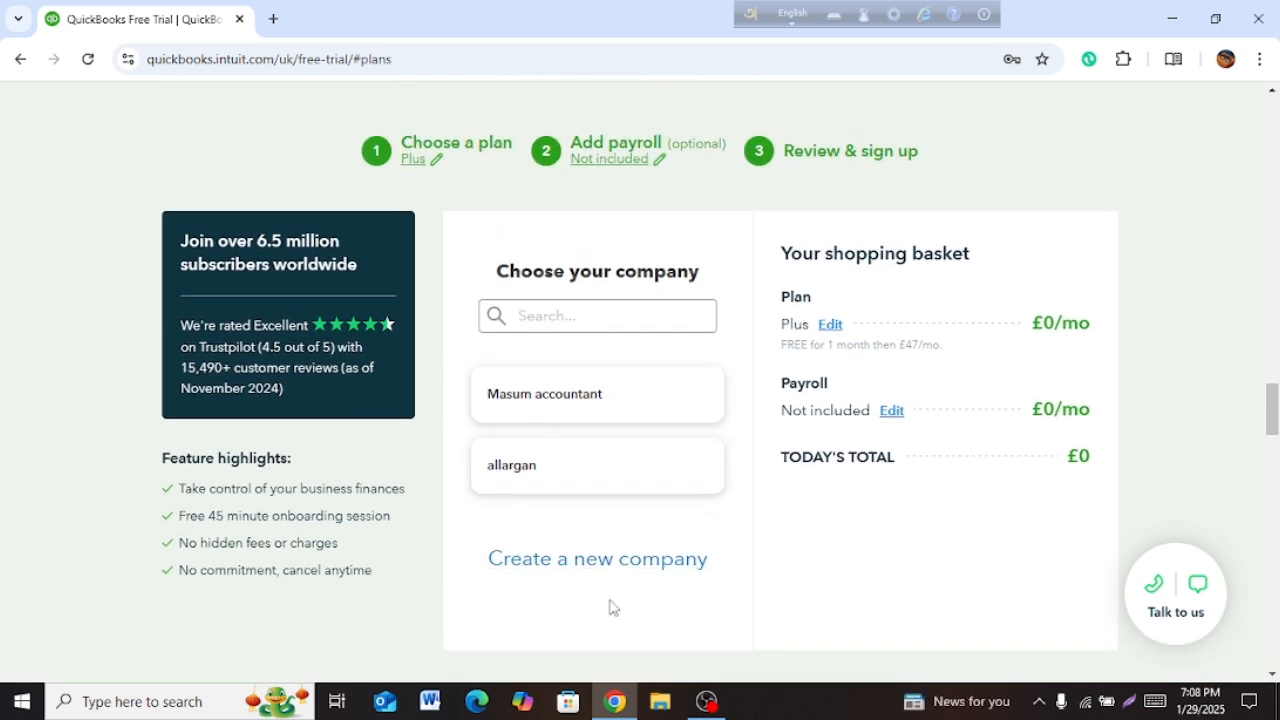
Step: Capture the company selection page and mark the Create a new company link with a red rectangle and an arrow
{"action": "scroll", "coordinate": [507, 499], "scroll_direction": "down", "scroll_amount": 2}
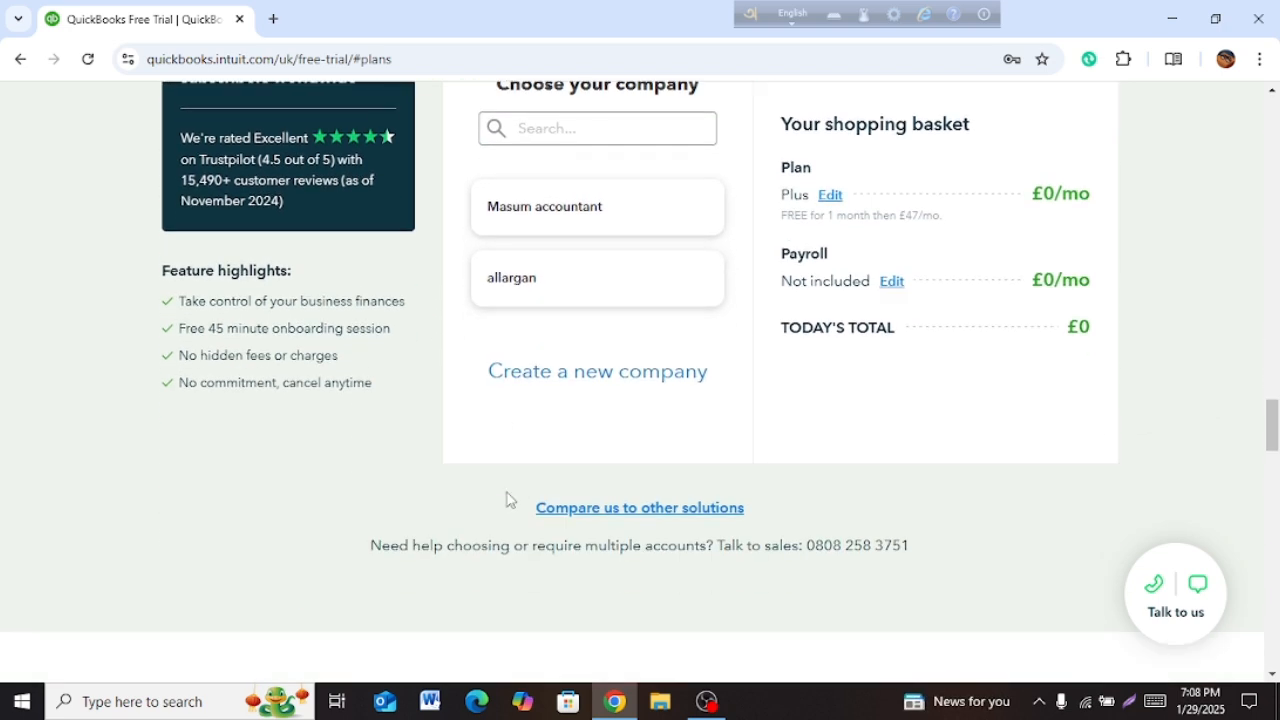
{"action": "scroll", "coordinate": [510, 495], "scroll_direction": "up", "scroll_amount": 1}
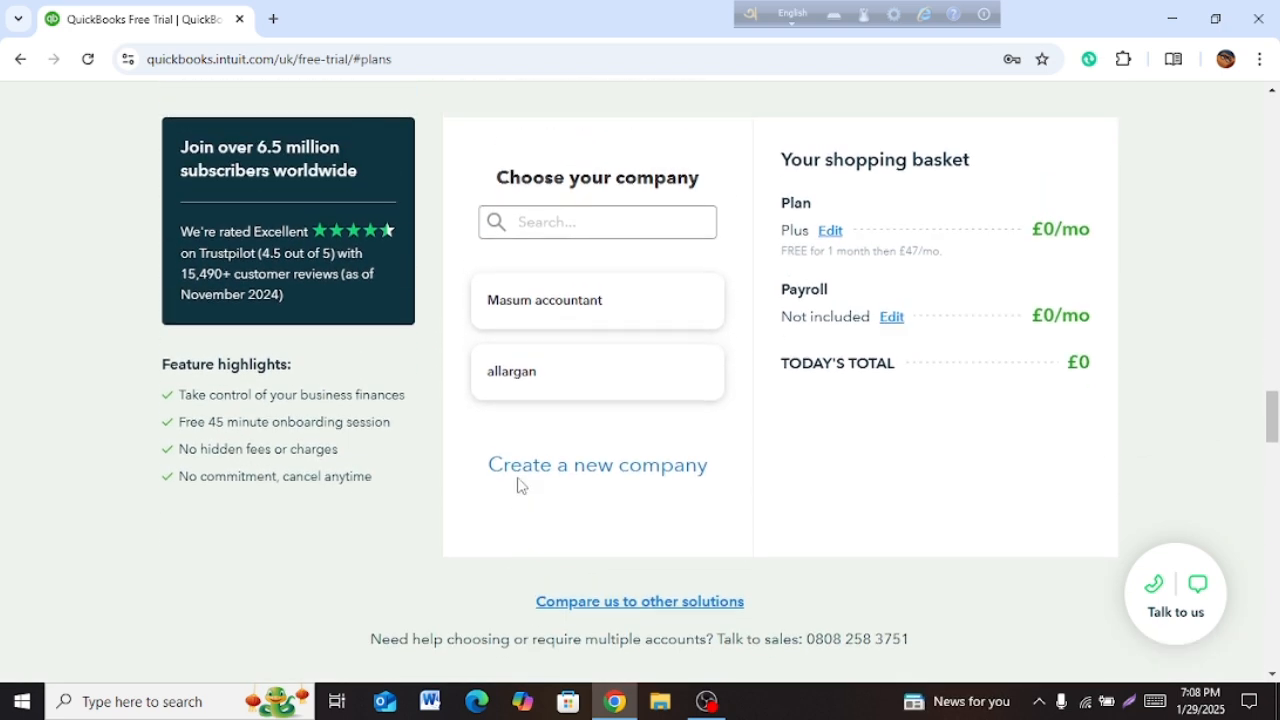
{"action": "left_click", "coordinate": [1129, 699]}
{"action": "mouse_move", "coordinate": [2, 84]}
{"action": "left_mouse_down"}
{"action": "mouse_move", "coordinate": [957, 538]}
{"action": "mouse_move", "coordinate": [1279, 675]}
{"action": "left_mouse_up"}
{"action": "left_click", "coordinate": [1259, 566]}
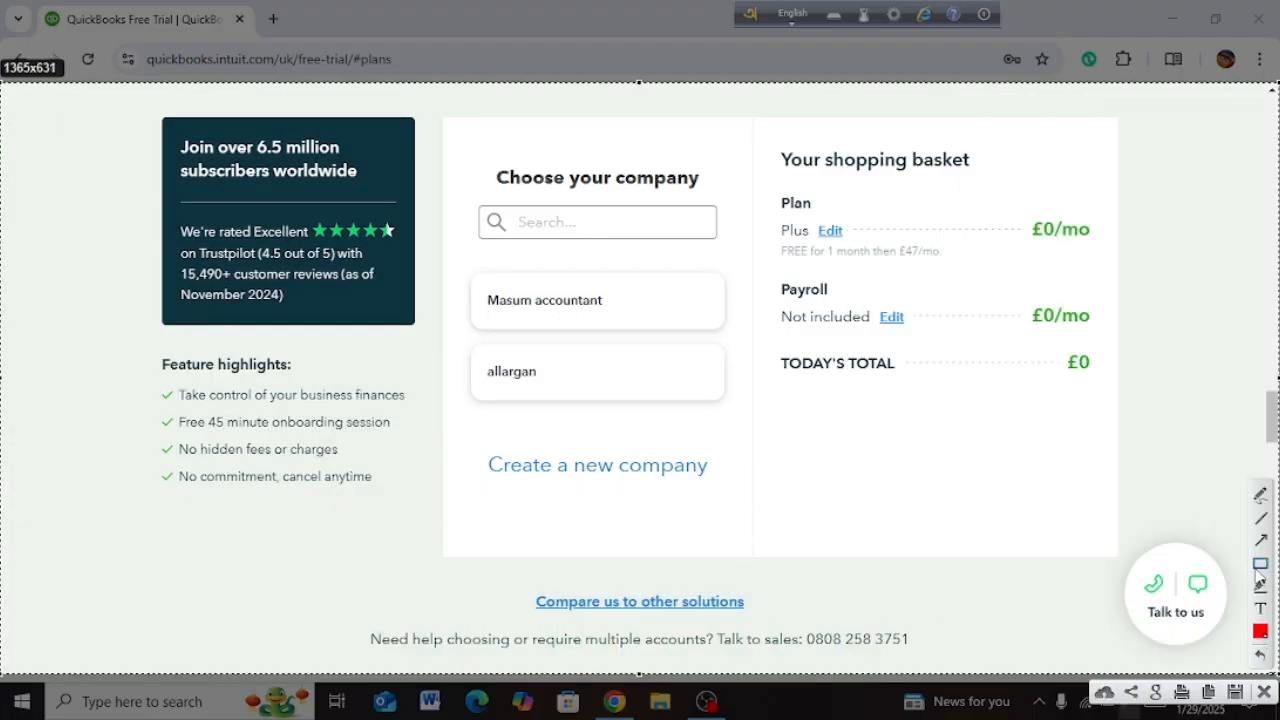
{"action": "left_click_drag", "start_coordinate": [437, 420], "coordinate": [741, 514]}
{"action": "left_click", "coordinate": [1261, 540]}
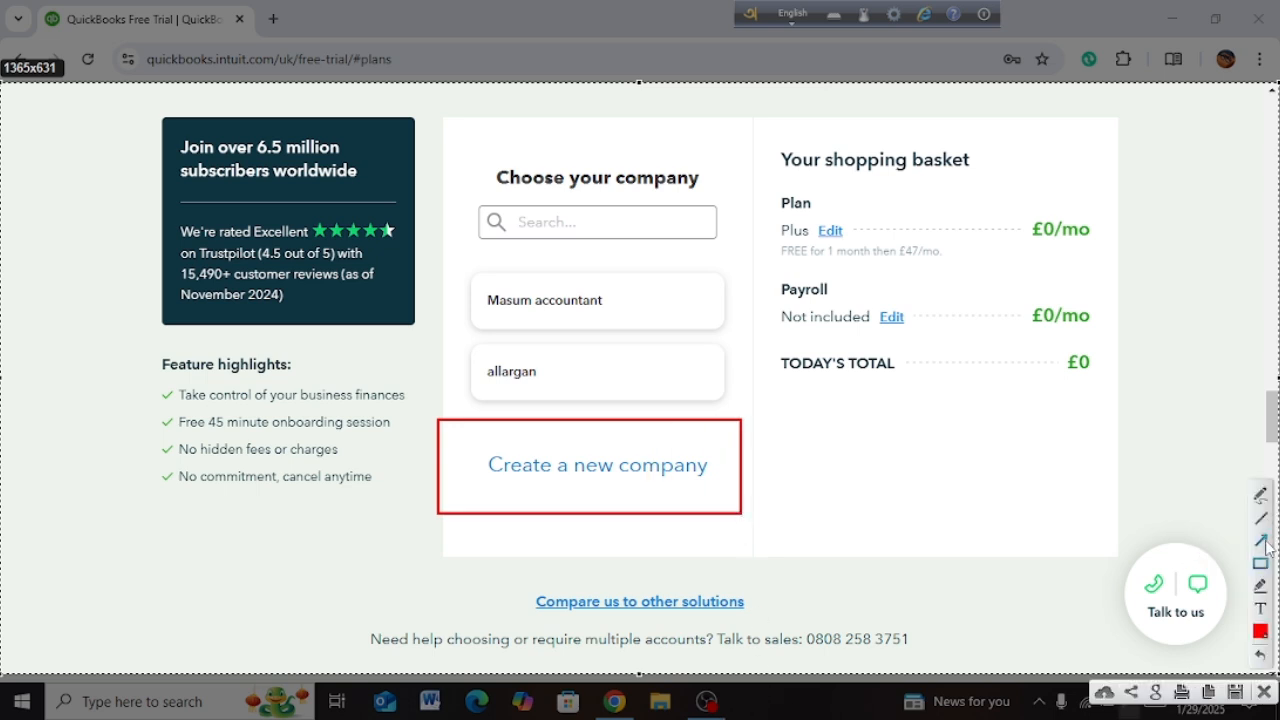
{"action": "left_click_drag", "start_coordinate": [985, 537], "coordinate": [697, 483]}
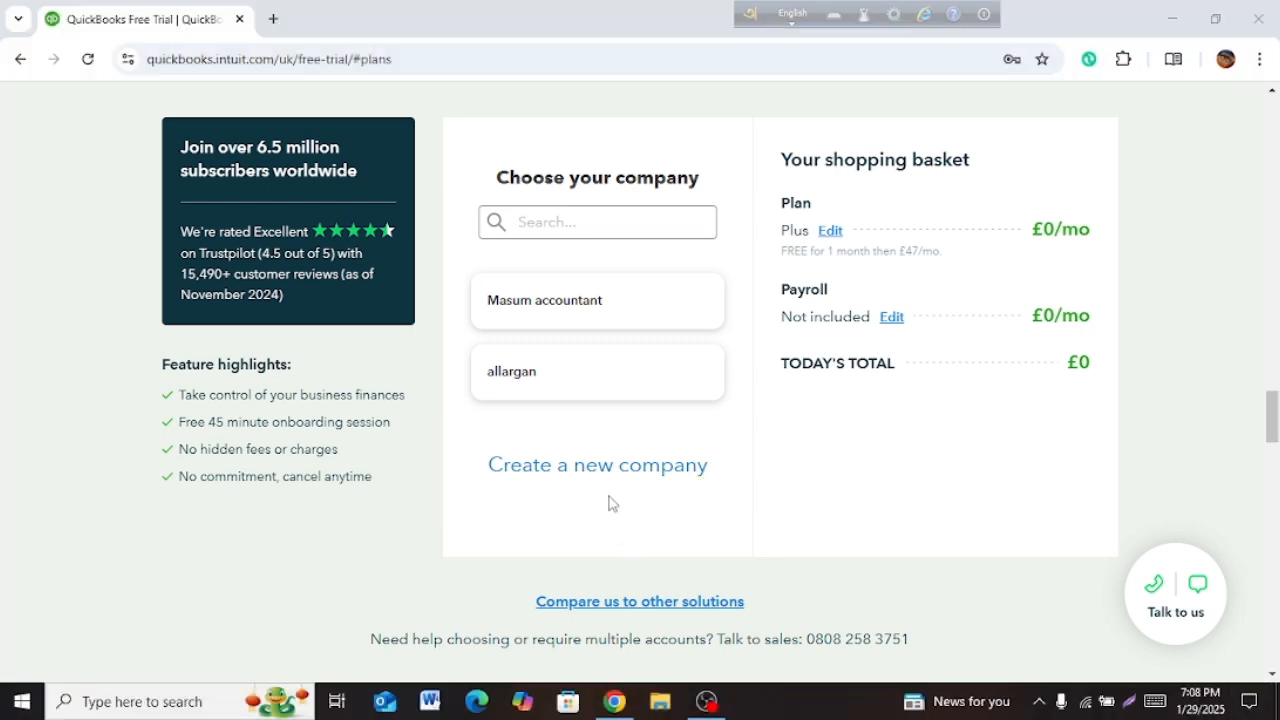
Step: Start creating a new company, reload the blank setup page and continue past the welcome screen
{"action": "left_click", "coordinate": [598, 467]}
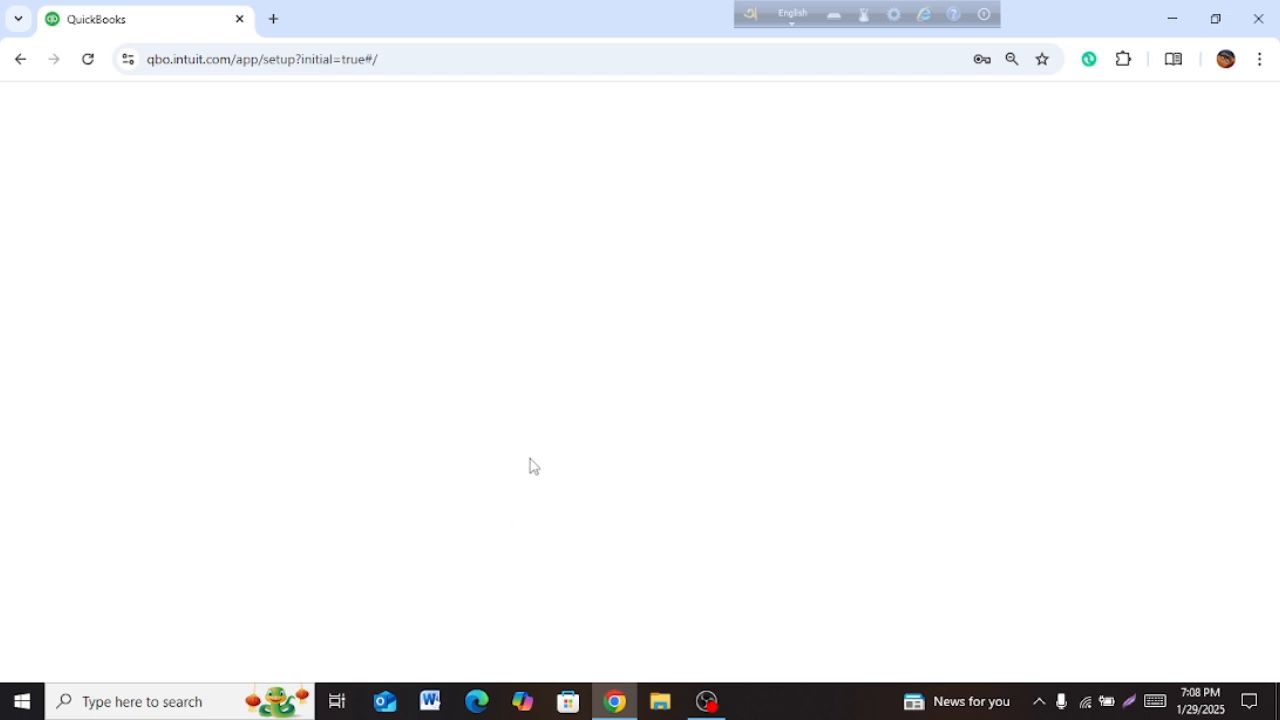
{"action": "left_click", "coordinate": [87, 61]}
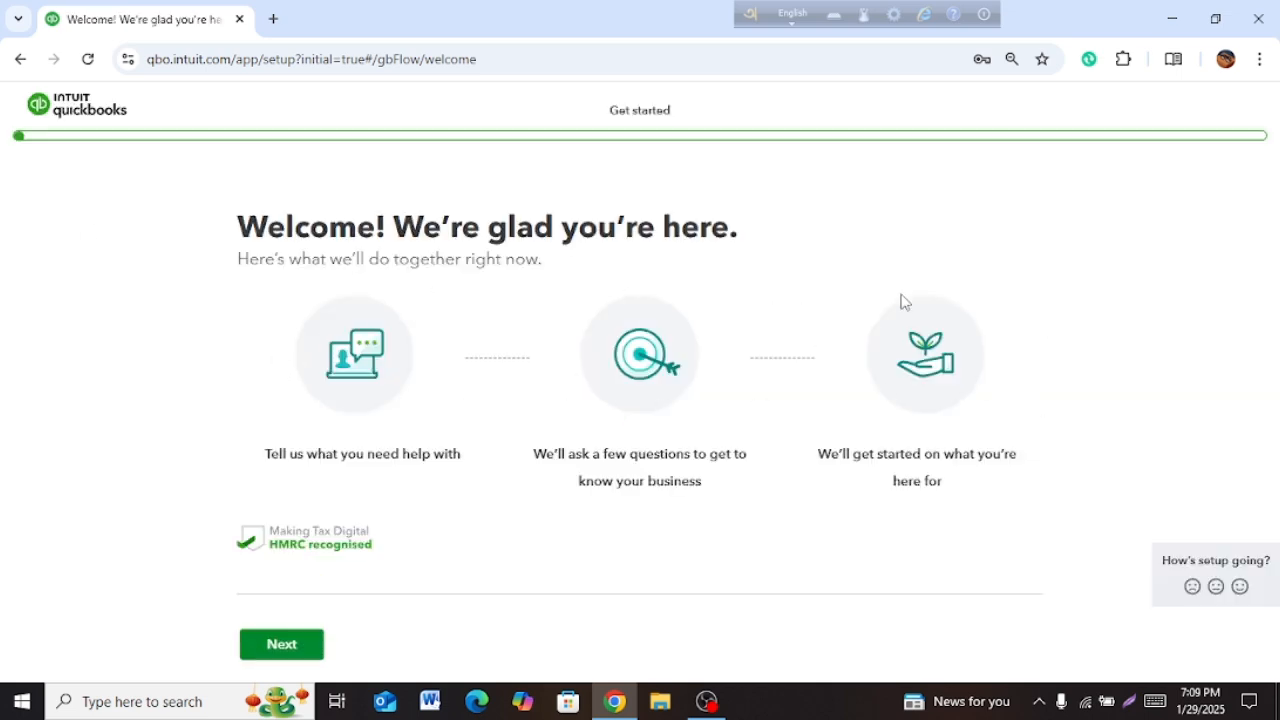
{"action": "left_click", "coordinate": [284, 648]}
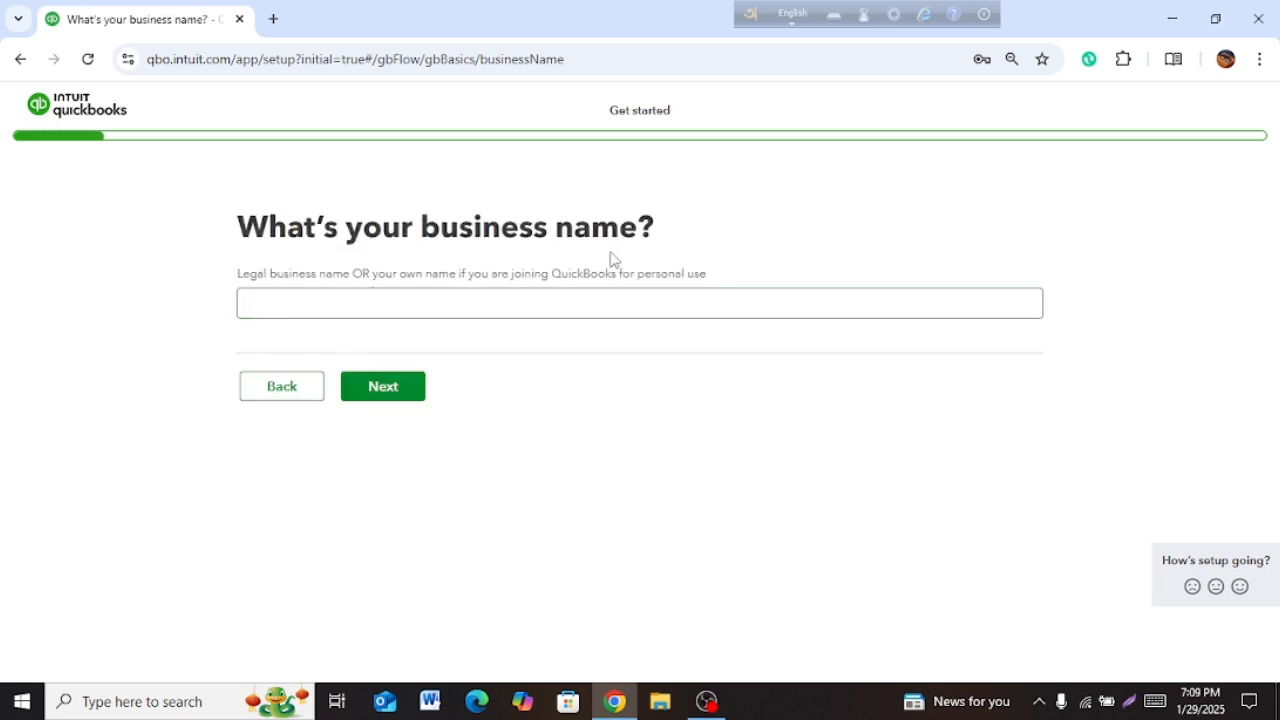
Step: Enter the business name Masum it solution, correcting the misspelled last word with the spelling suggestion, and continue
{"action": "left_click", "coordinate": [522, 309]}
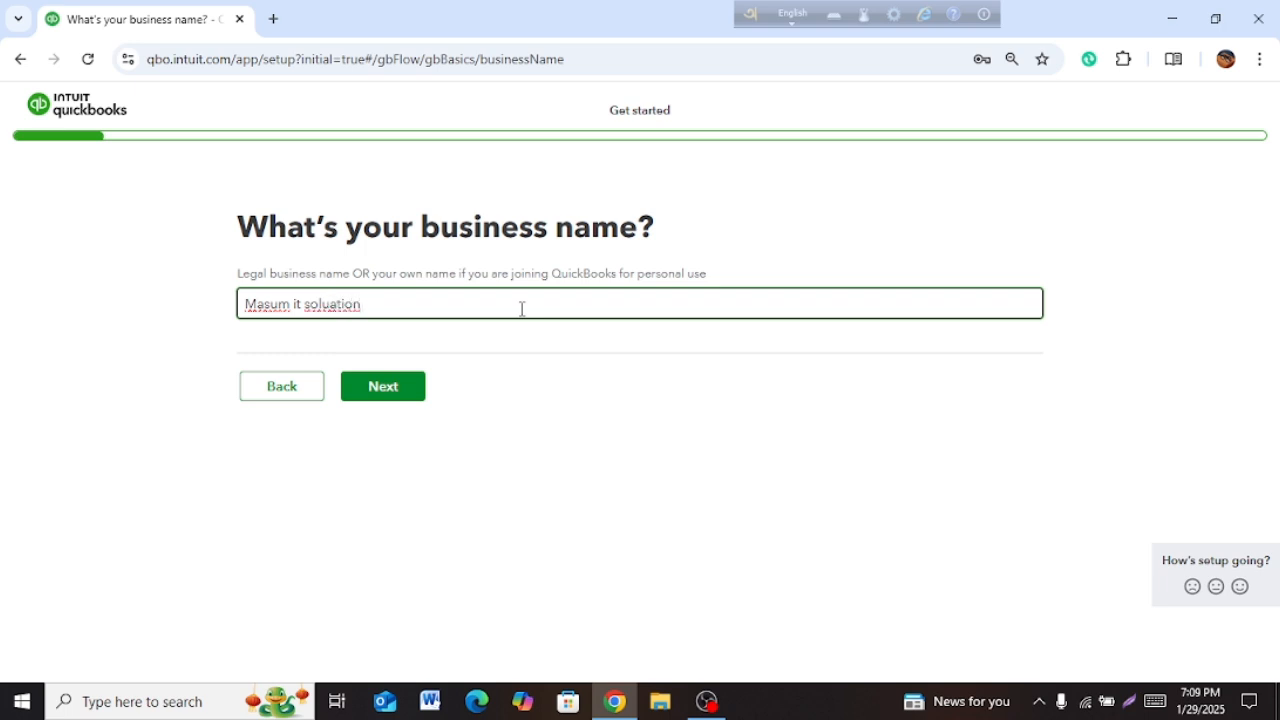
{"action": "right_click", "coordinate": [344, 302]}
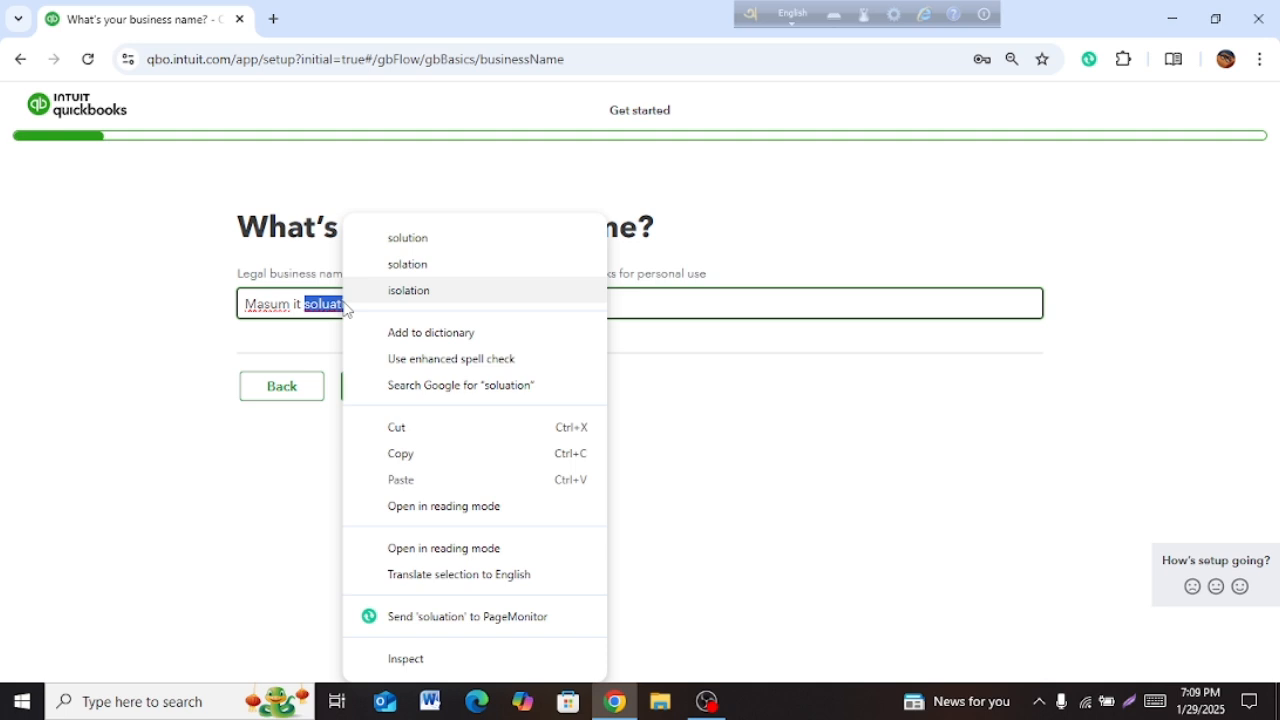
{"action": "left_click", "coordinate": [431, 240]}
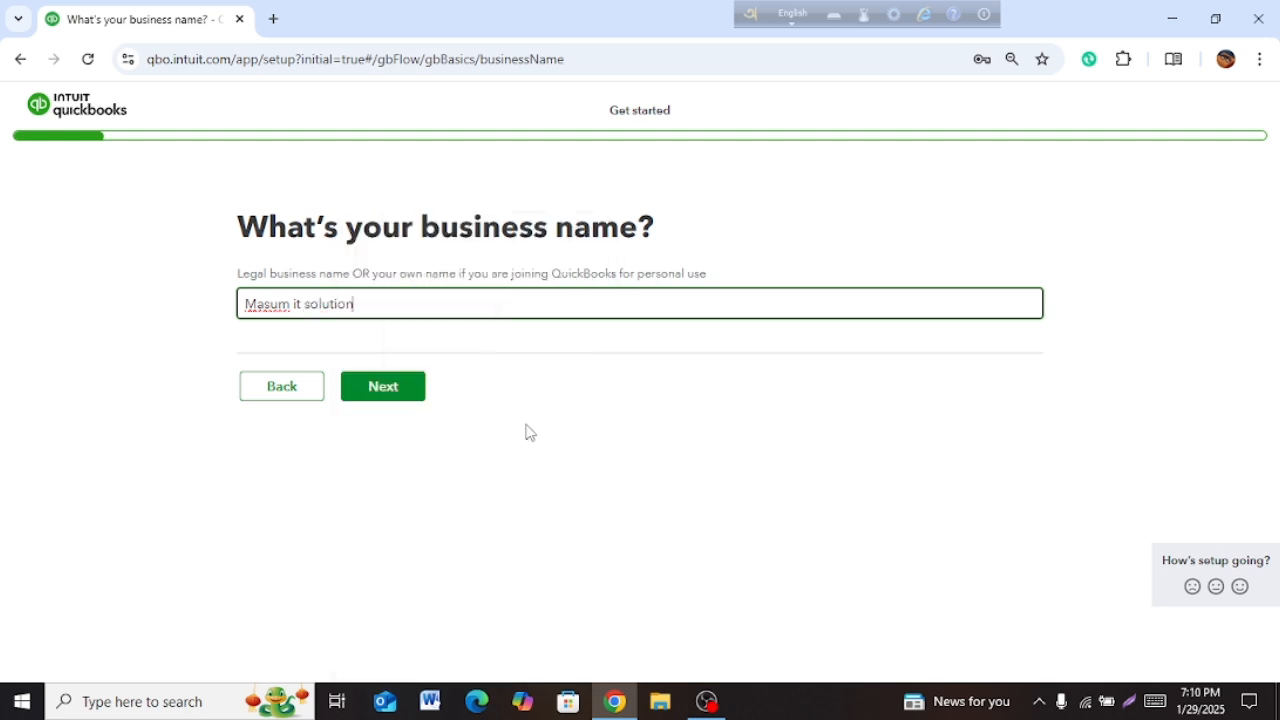
{"action": "left_click", "coordinate": [390, 394]}
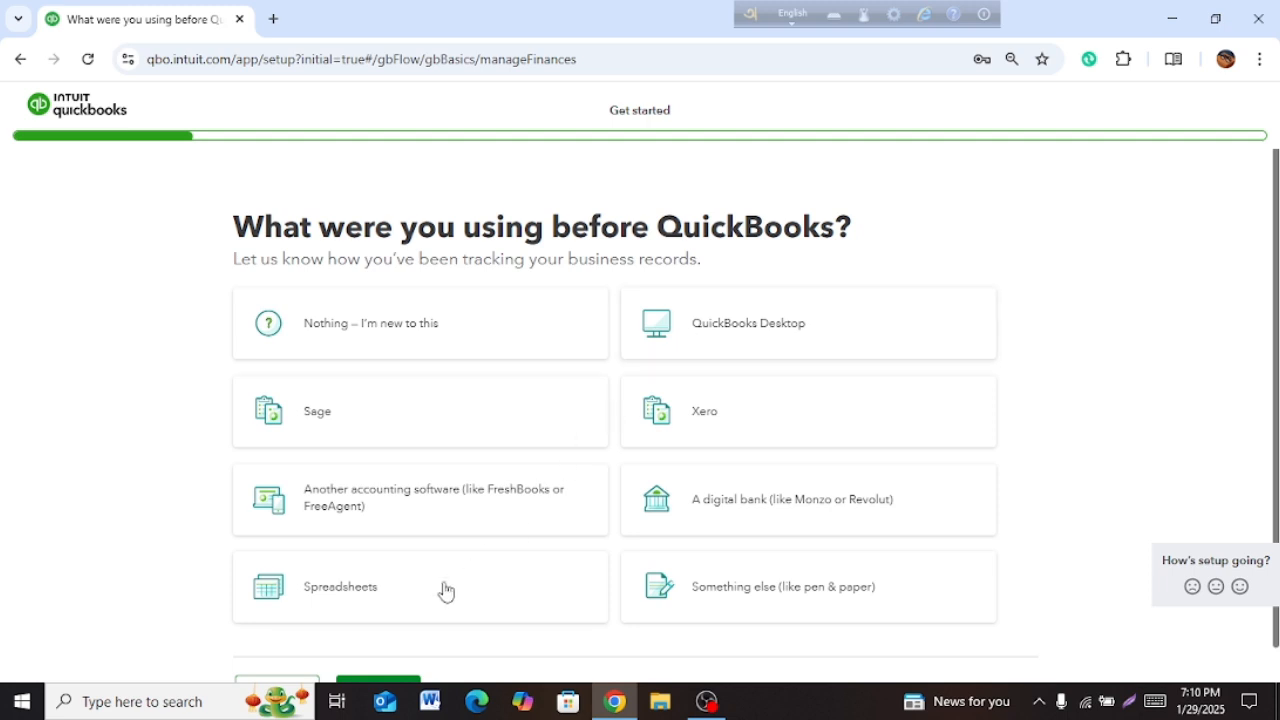
Step: Choose Spreadsheets as what was used before QuickBooks and continue
{"action": "left_click", "coordinate": [403, 601]}
{"action": "scroll", "coordinate": [455, 505], "scroll_direction": "down", "scroll_amount": 2}
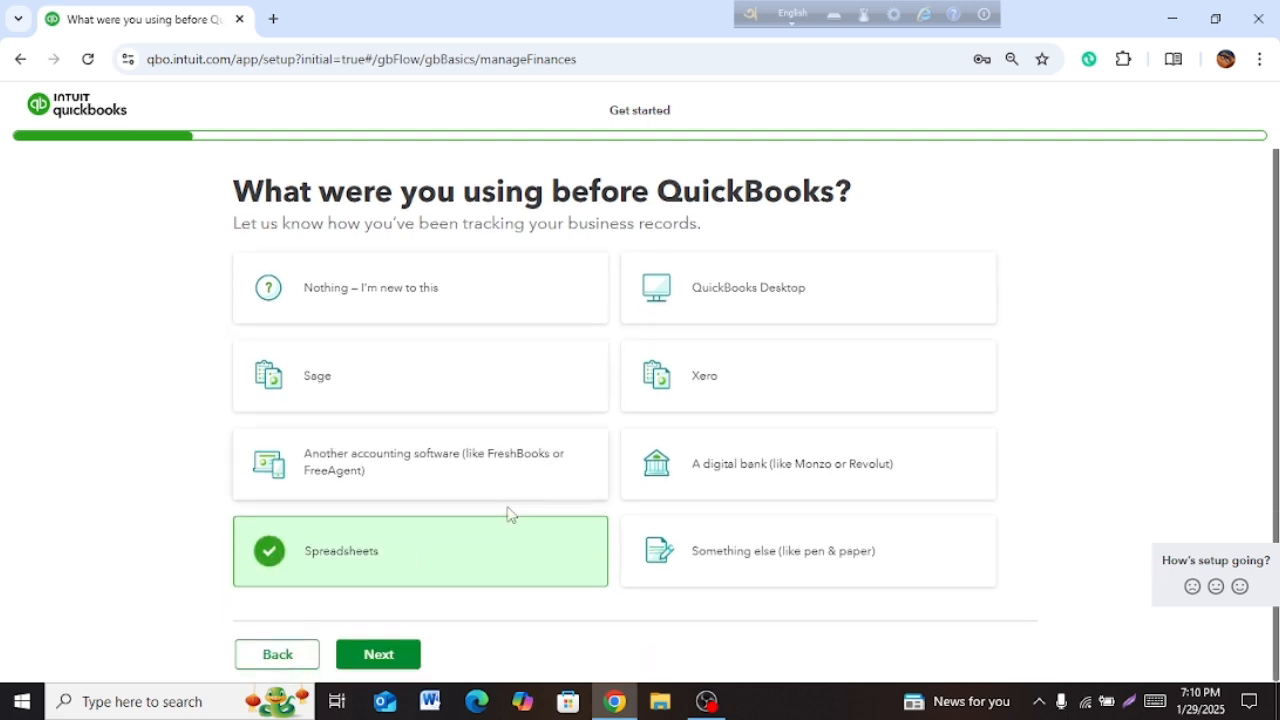
{"action": "left_click", "coordinate": [403, 664]}
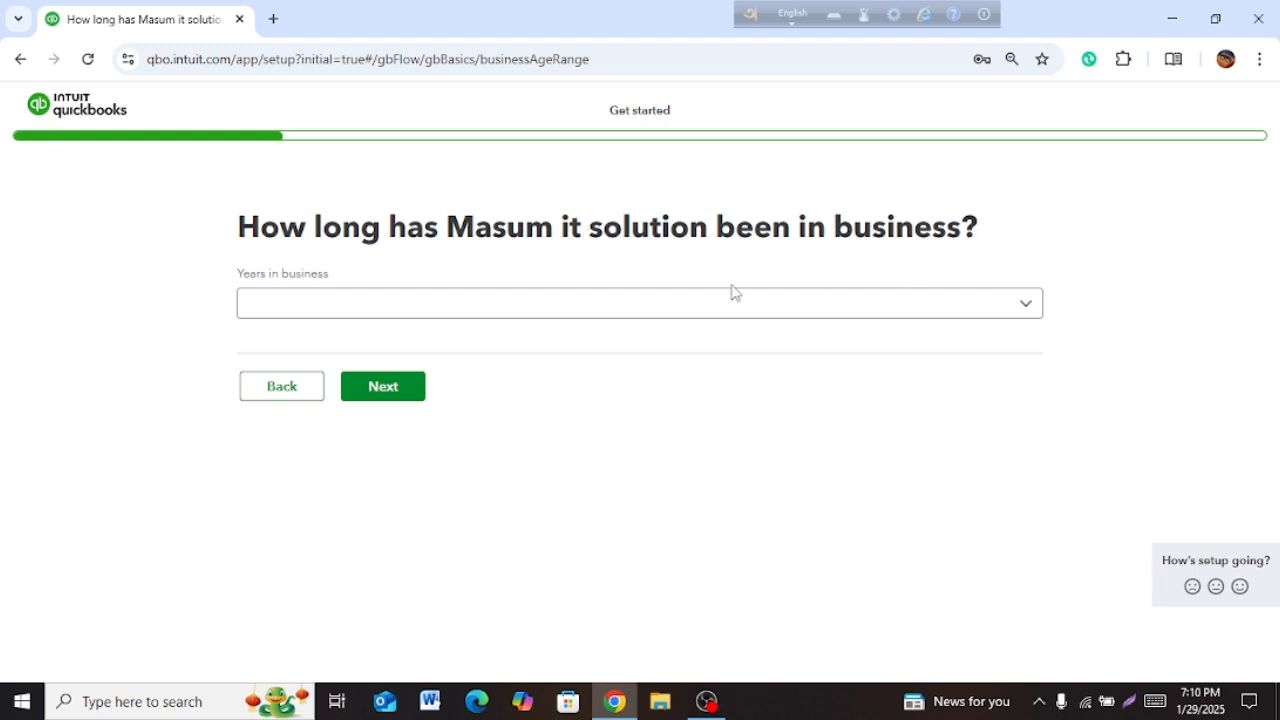
Step: Set the years in business to 1-2 years and continue
{"action": "left_click", "coordinate": [566, 314]}
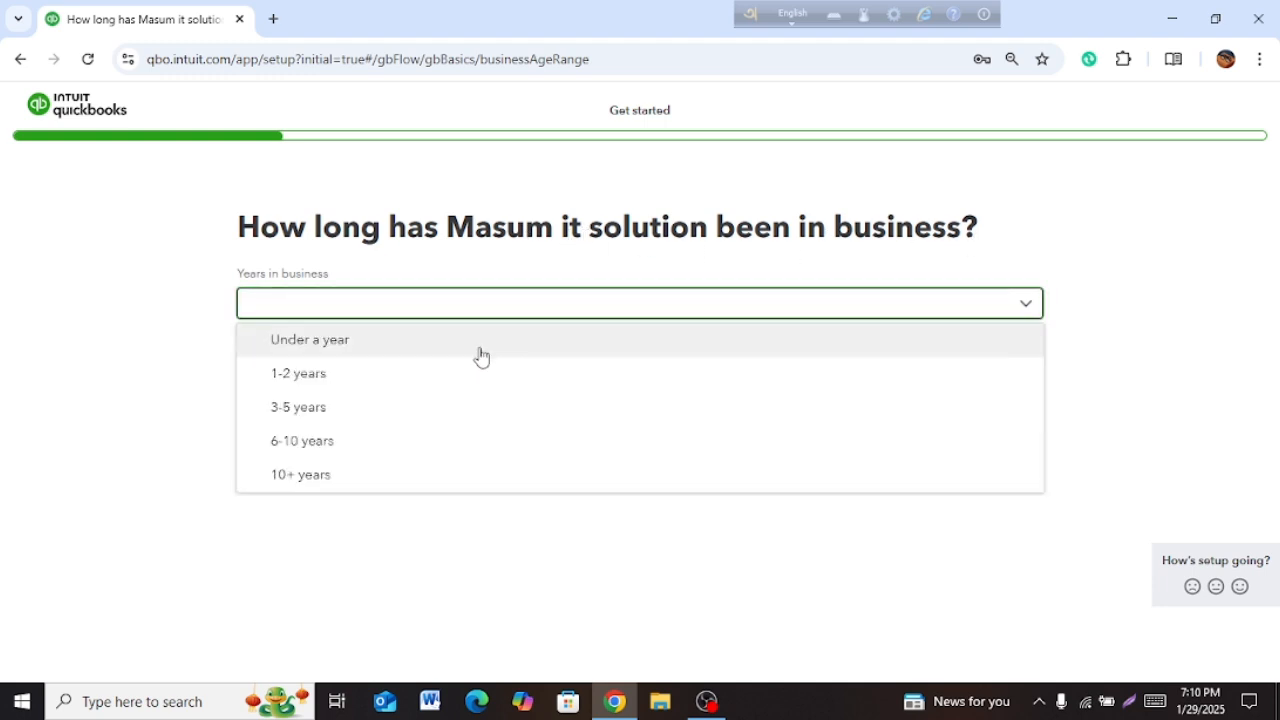
{"action": "left_click", "coordinate": [397, 378]}
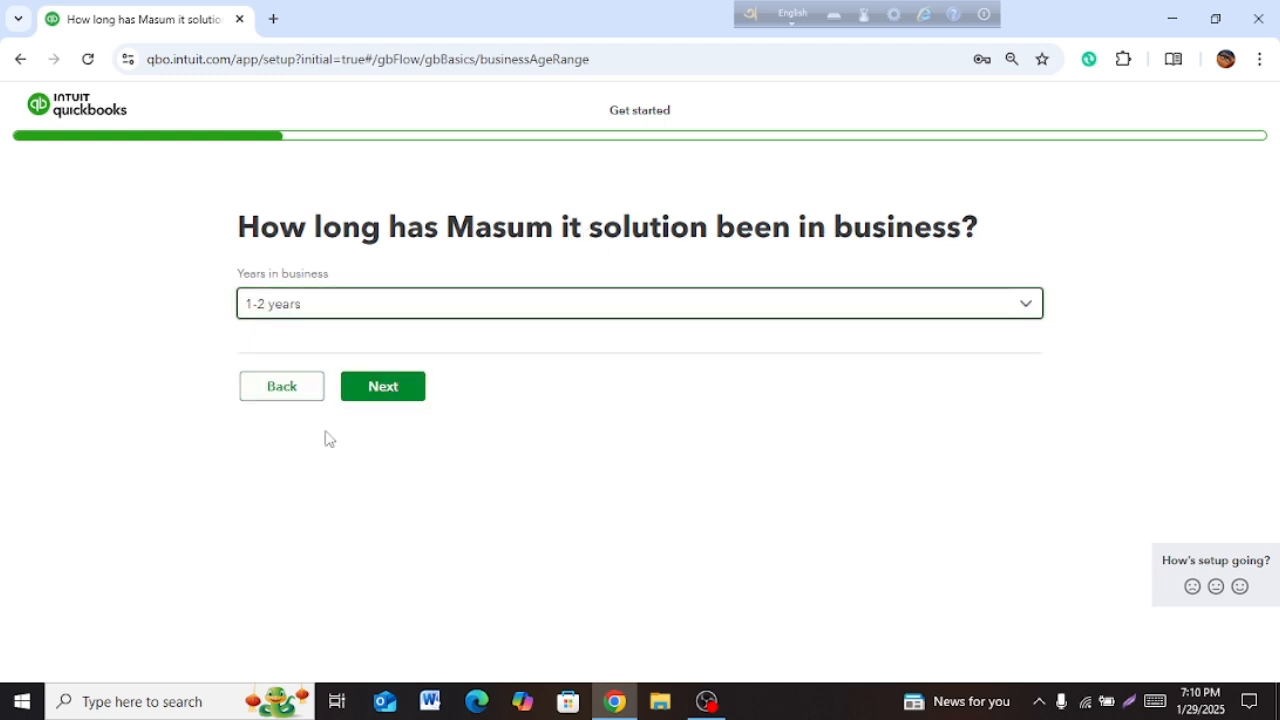
{"action": "left_click", "coordinate": [389, 388]}
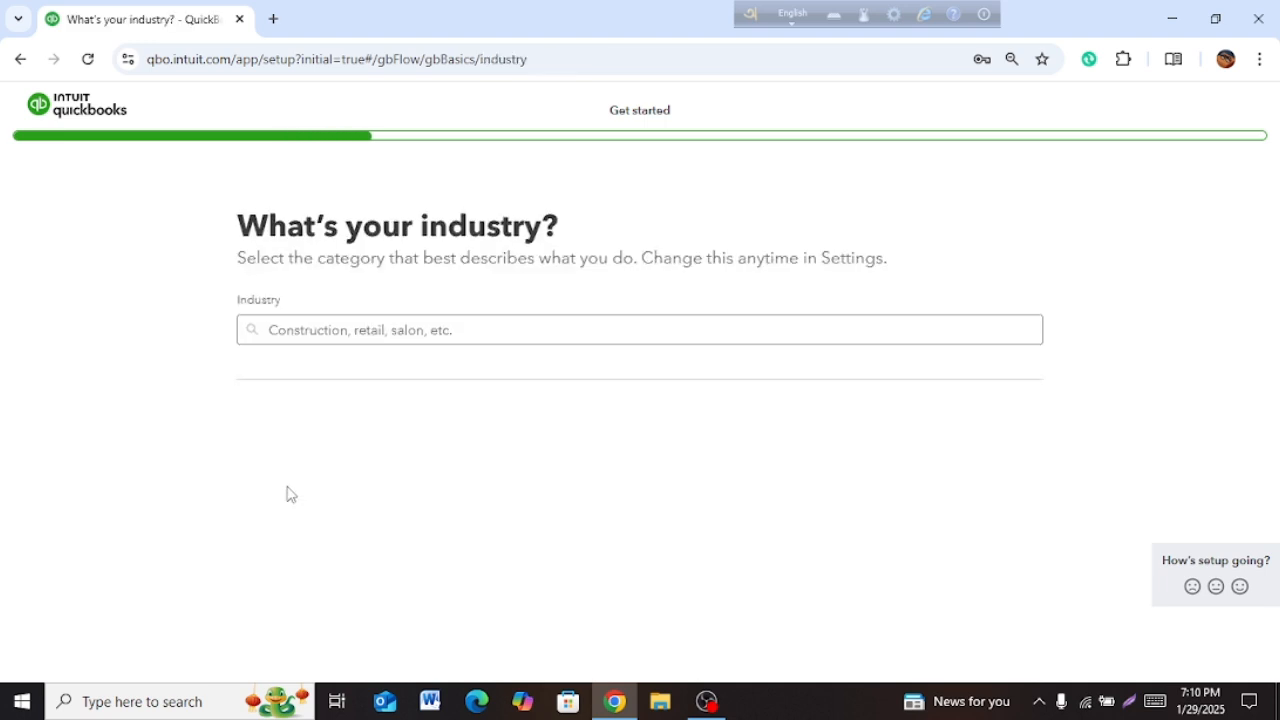
Step: Replace the industry search it su with sma, choose Small electrical appliance manufacturing and continue
{"action": "left_click", "coordinate": [453, 334]}
{"action": "left_click", "coordinate": [453, 334]}
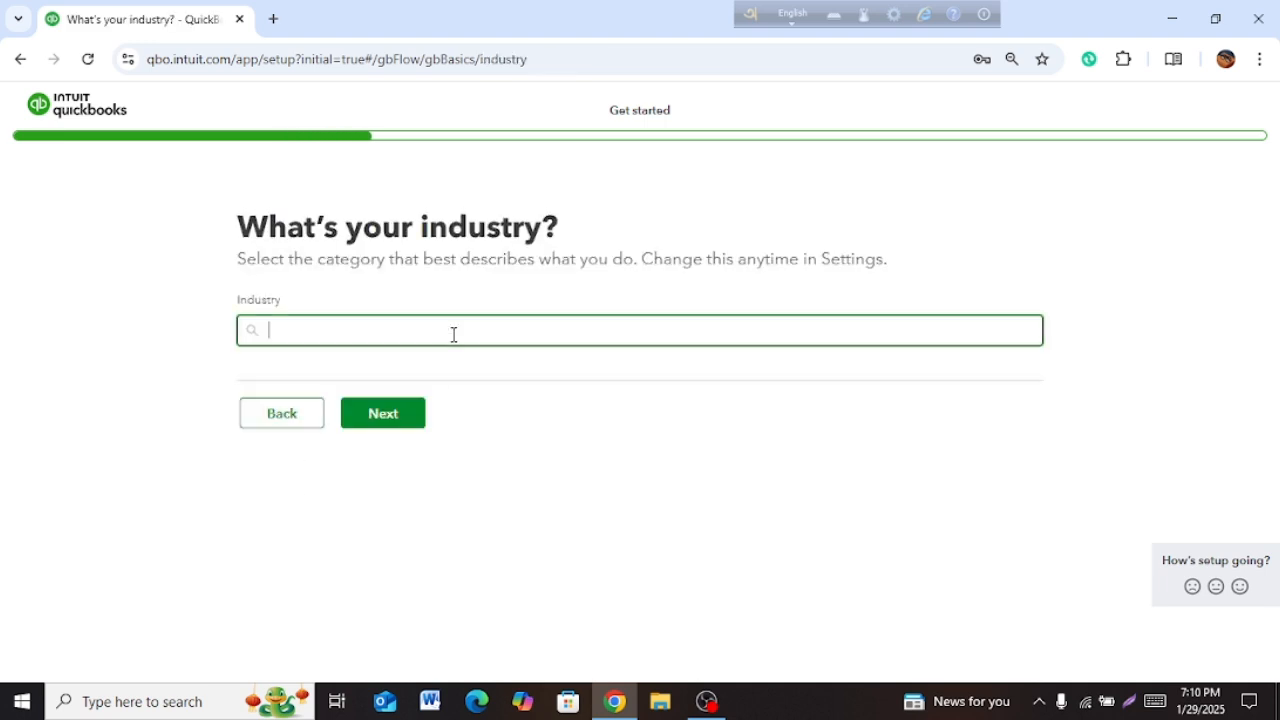
{"action": "type", "text": "h"}
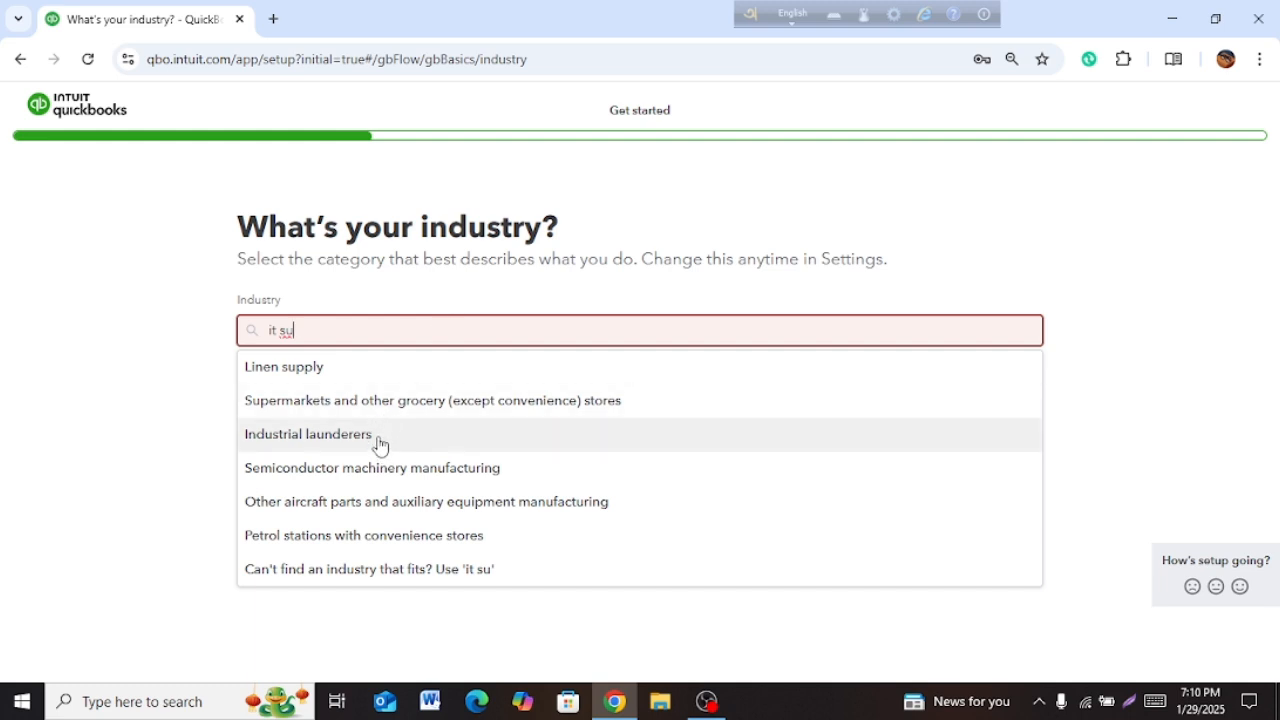
{"action": "key", "text": "BackSpace"}
{"action": "key", "text": "BackSpace"}
{"action": "key", "text": "BackSpace"}
{"action": "key", "text": "BackSpace"}
{"action": "key", "text": "BackSpace"}
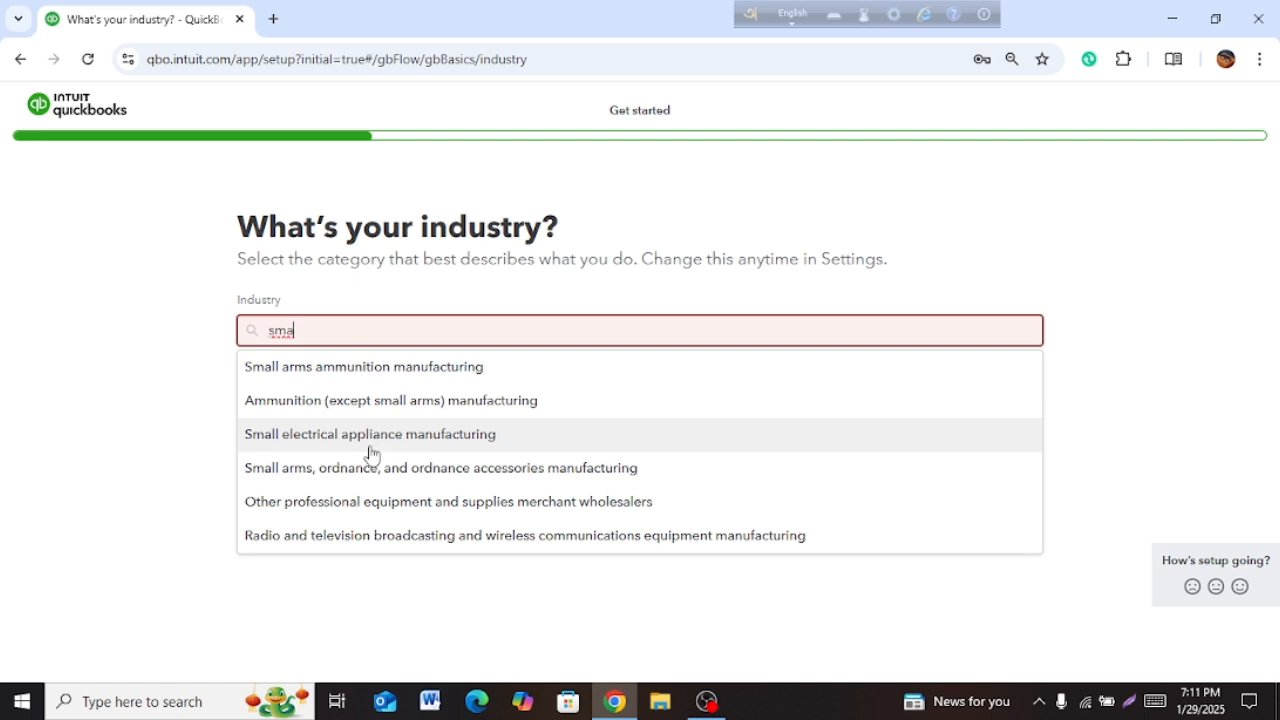
{"action": "left_click", "coordinate": [370, 434]}
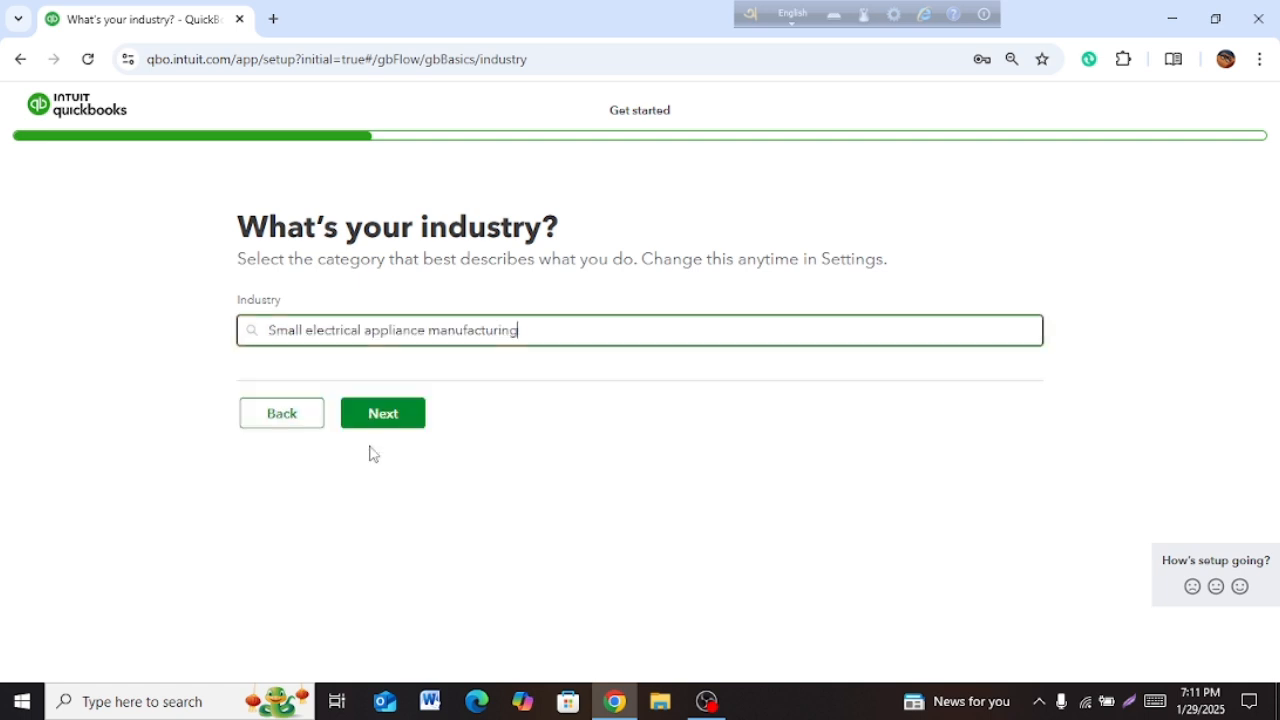
{"action": "left_click", "coordinate": [383, 416]}
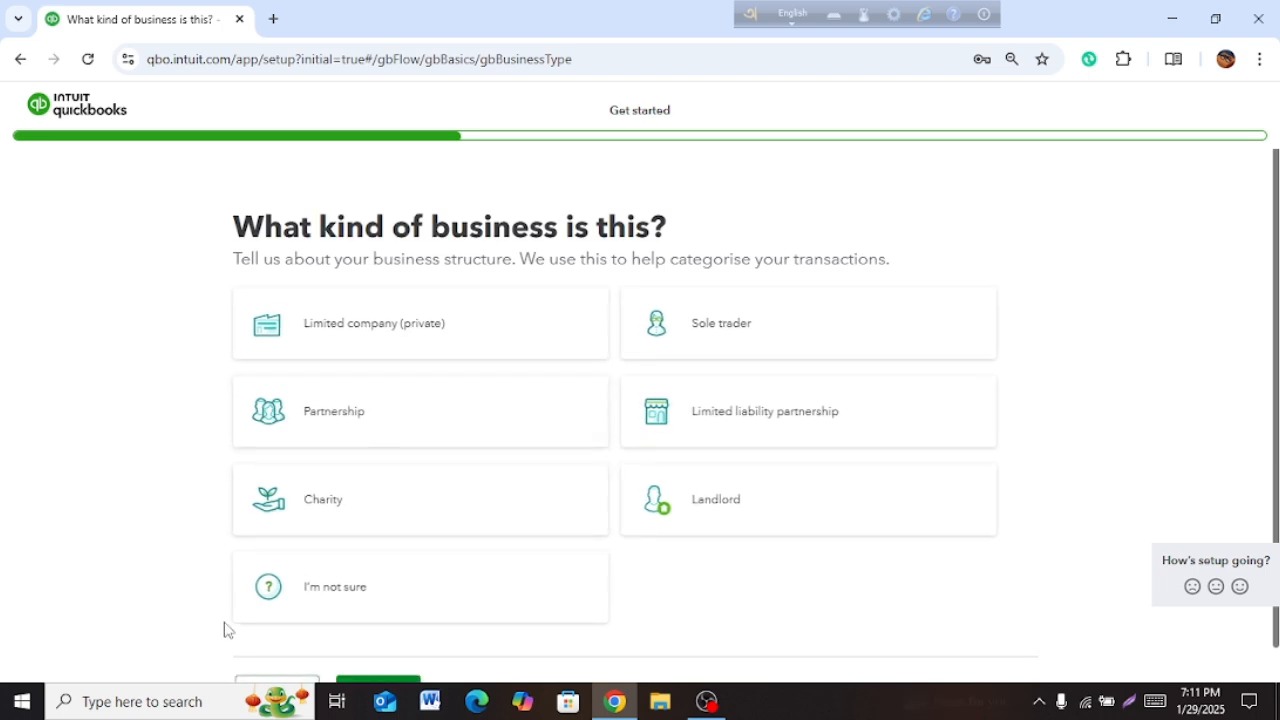
Step: Choose Limited liability partnership as the kind of business and continue
{"action": "scroll", "coordinate": [445, 652], "scroll_direction": "down", "scroll_amount": 1}
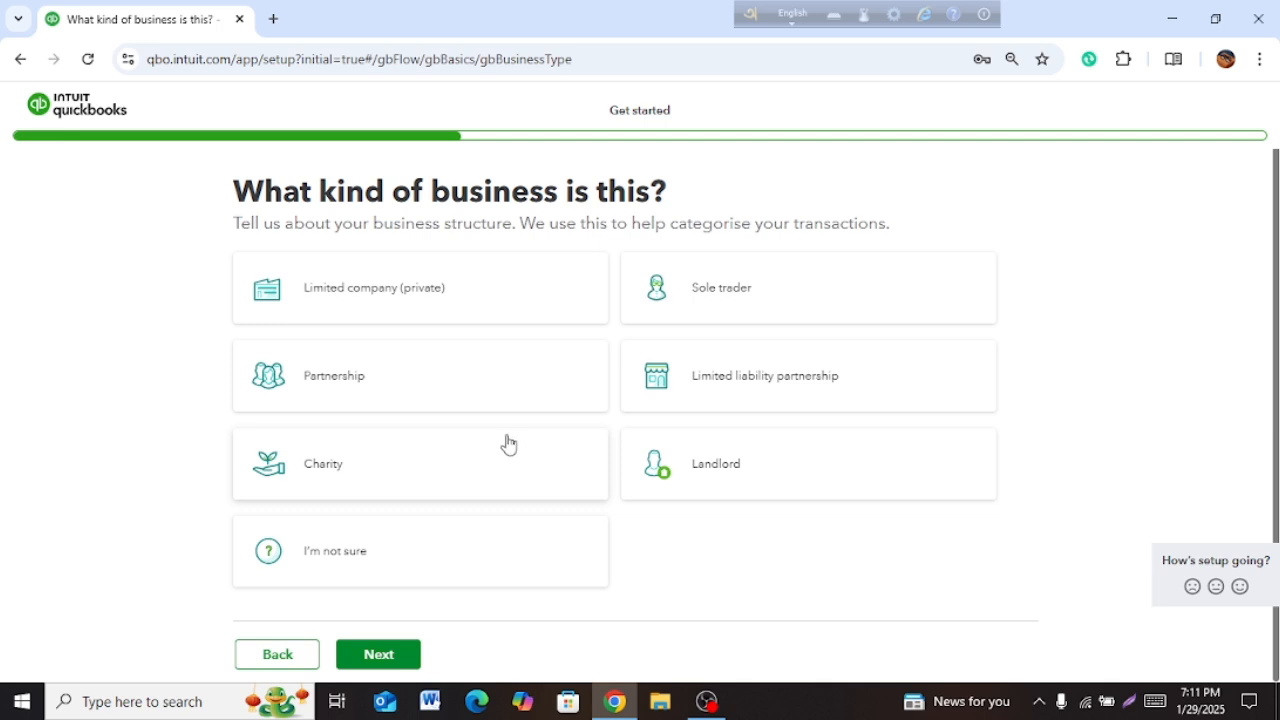
{"action": "left_click", "coordinate": [785, 393]}
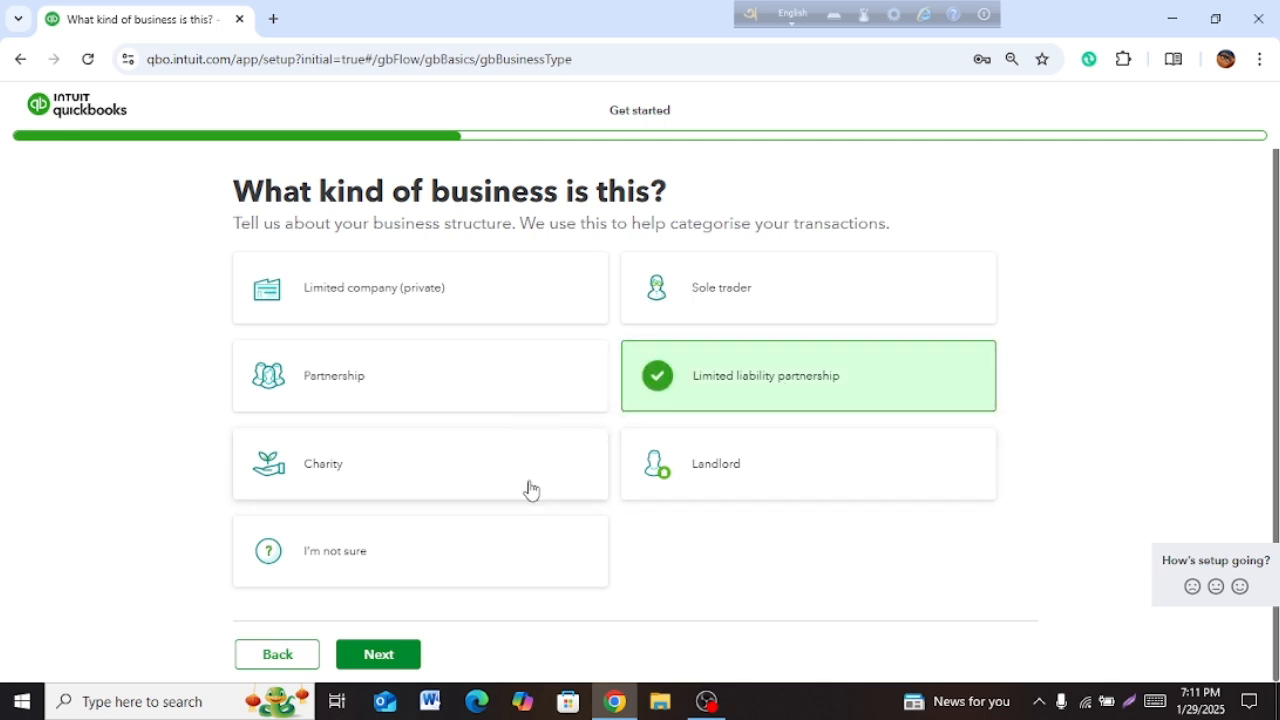
{"action": "left_click", "coordinate": [412, 664]}
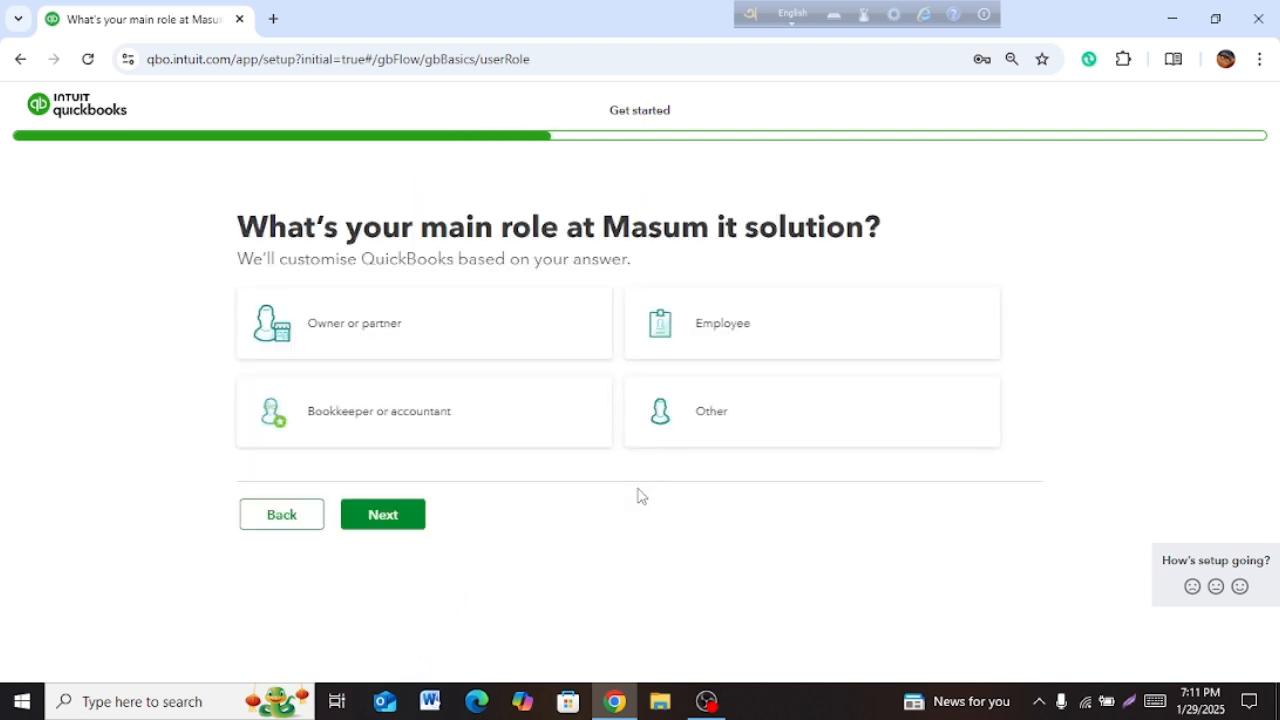
Step: Set the main role to Bookkeeper or accountant, and answer Yes to main source of income with I own and run this business
{"action": "left_click", "coordinate": [390, 430]}
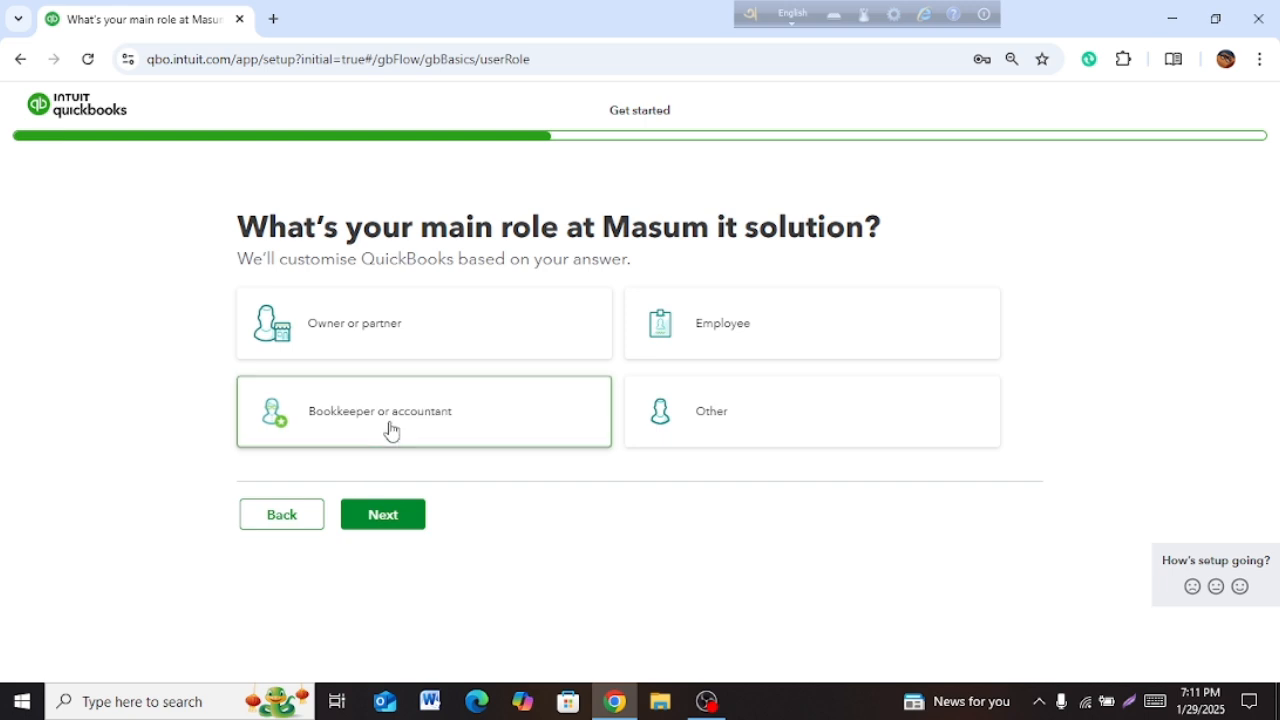
{"action": "left_click", "coordinate": [400, 520]}
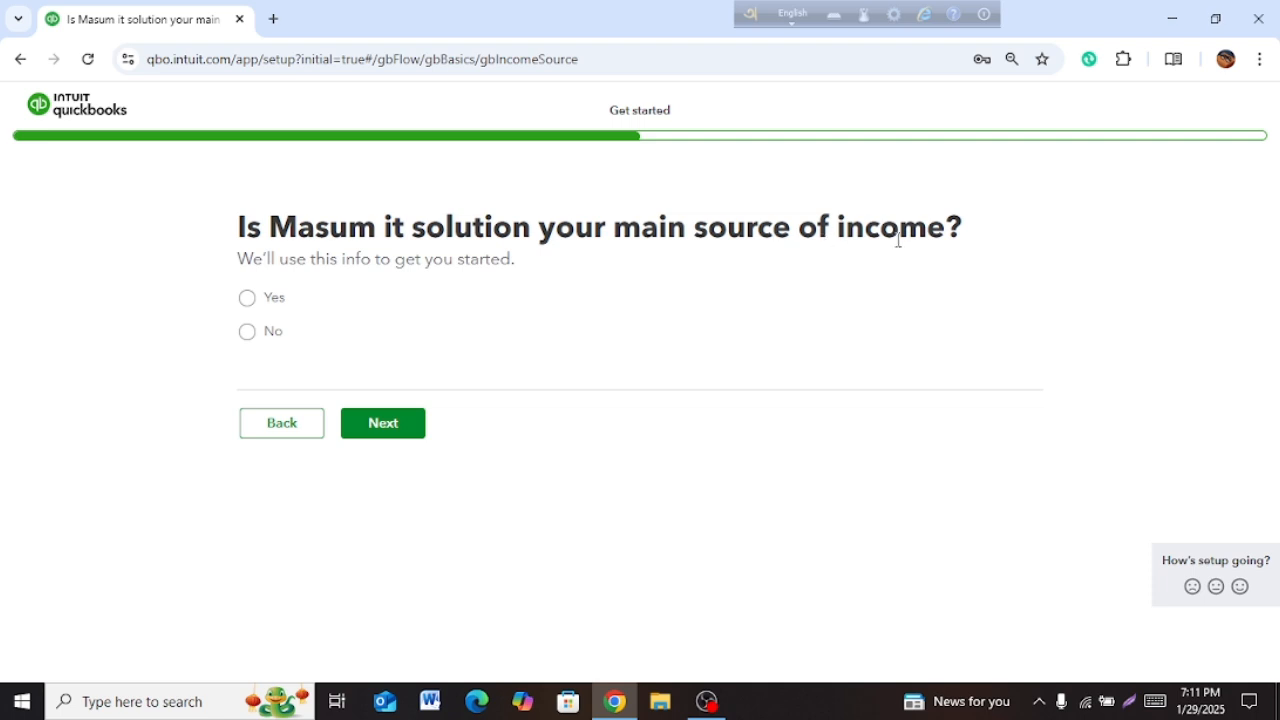
{"action": "left_click", "coordinate": [260, 309]}
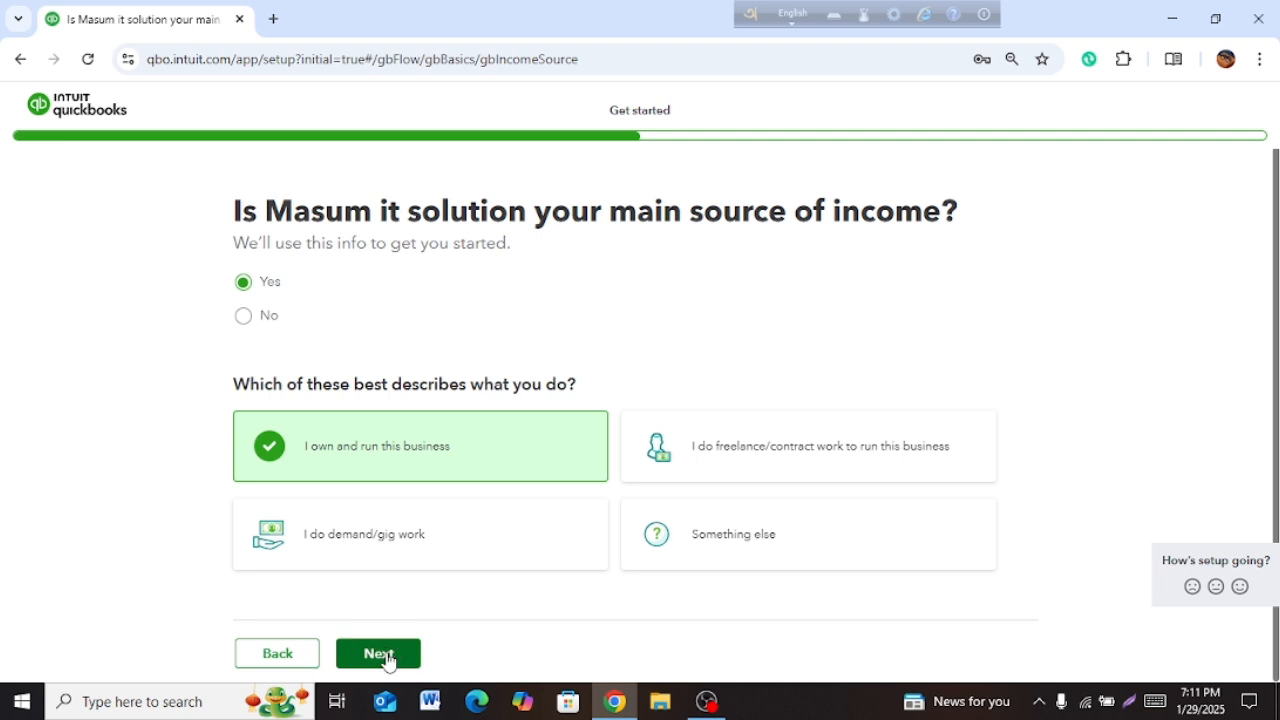
{"action": "left_click", "coordinate": [388, 658]}
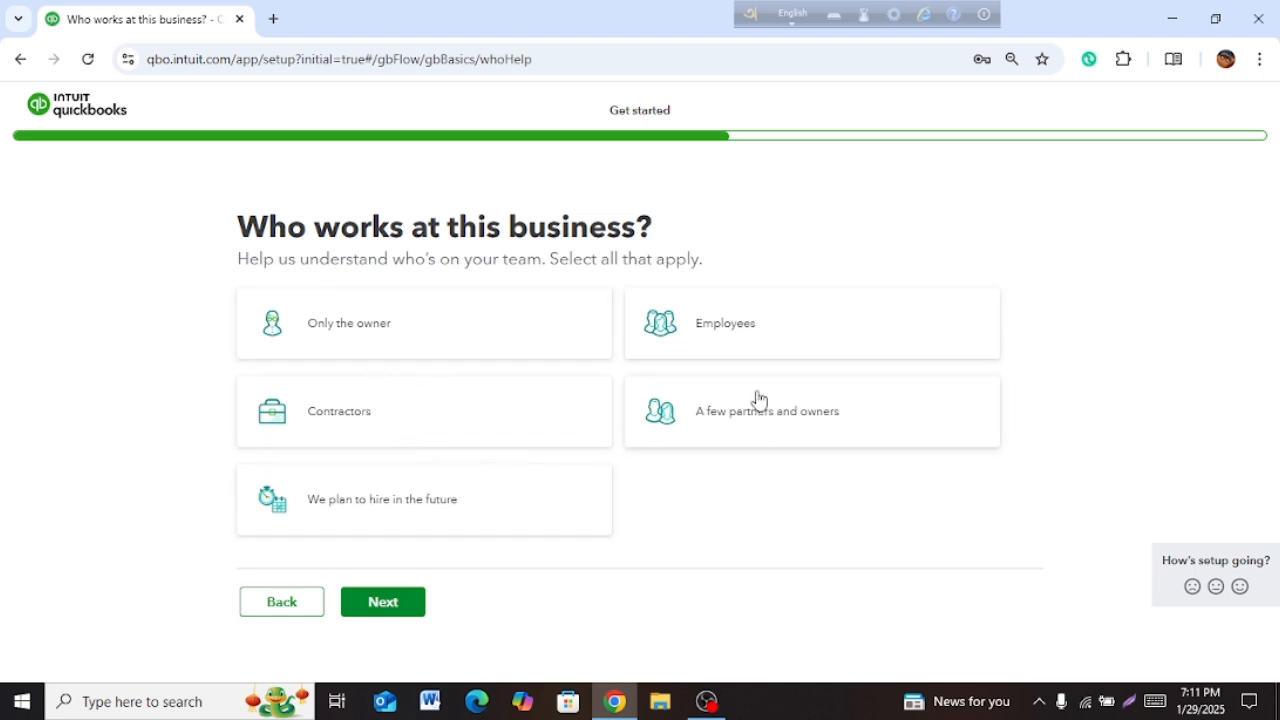
Step: Specify that Employees work at the business, set the number of employees to 2-5 and continue
{"action": "left_click", "coordinate": [743, 345]}
{"action": "scroll", "coordinate": [420, 565], "scroll_direction": "down", "scroll_amount": 1}
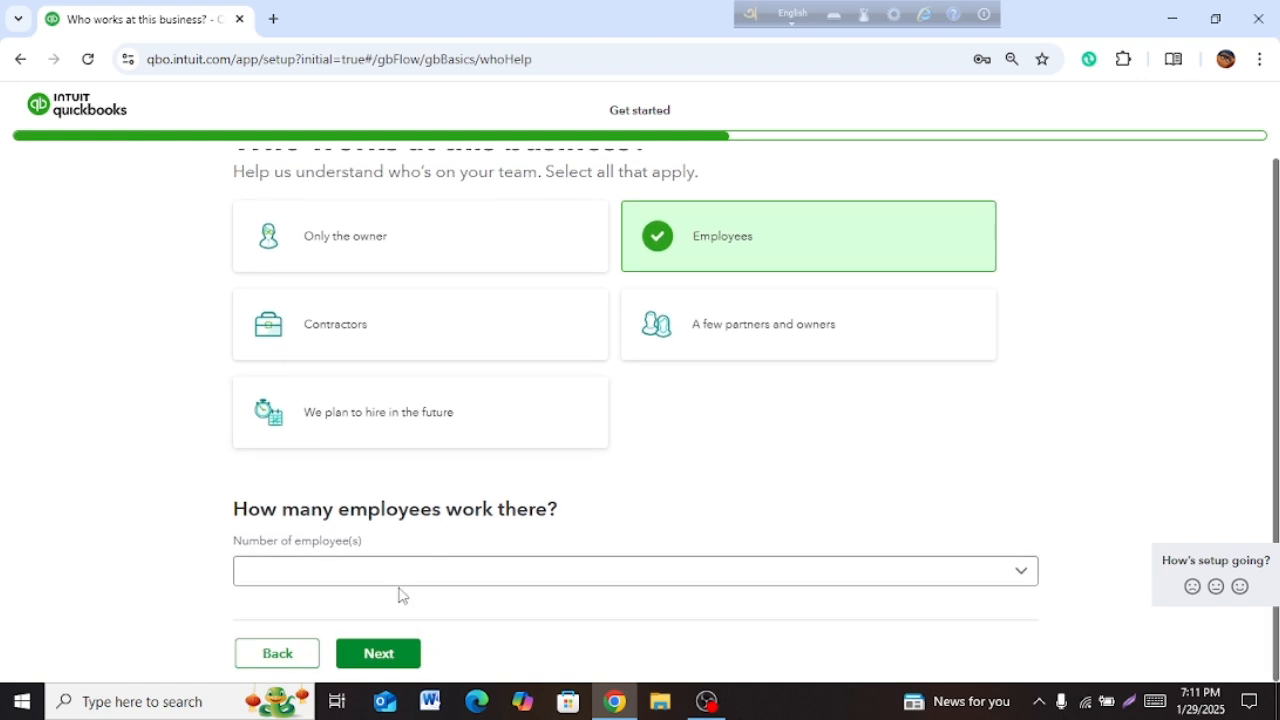
{"action": "left_click", "coordinate": [408, 574]}
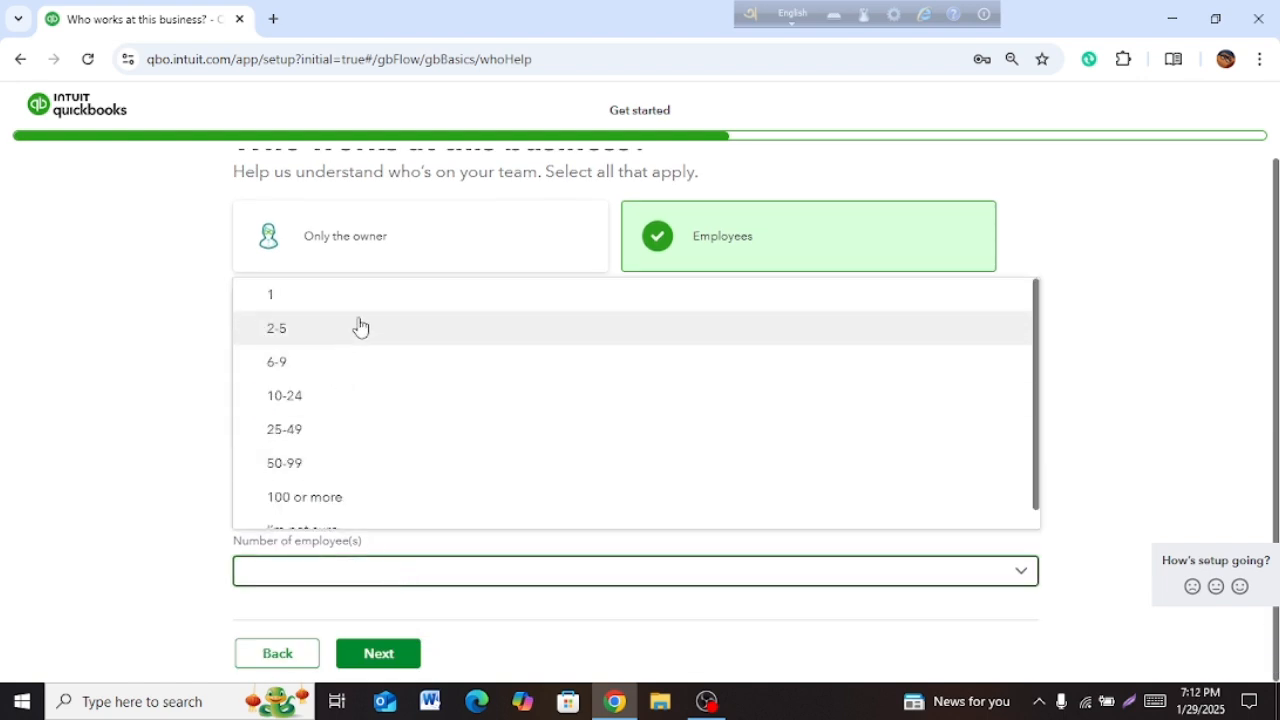
{"action": "left_click", "coordinate": [361, 328]}
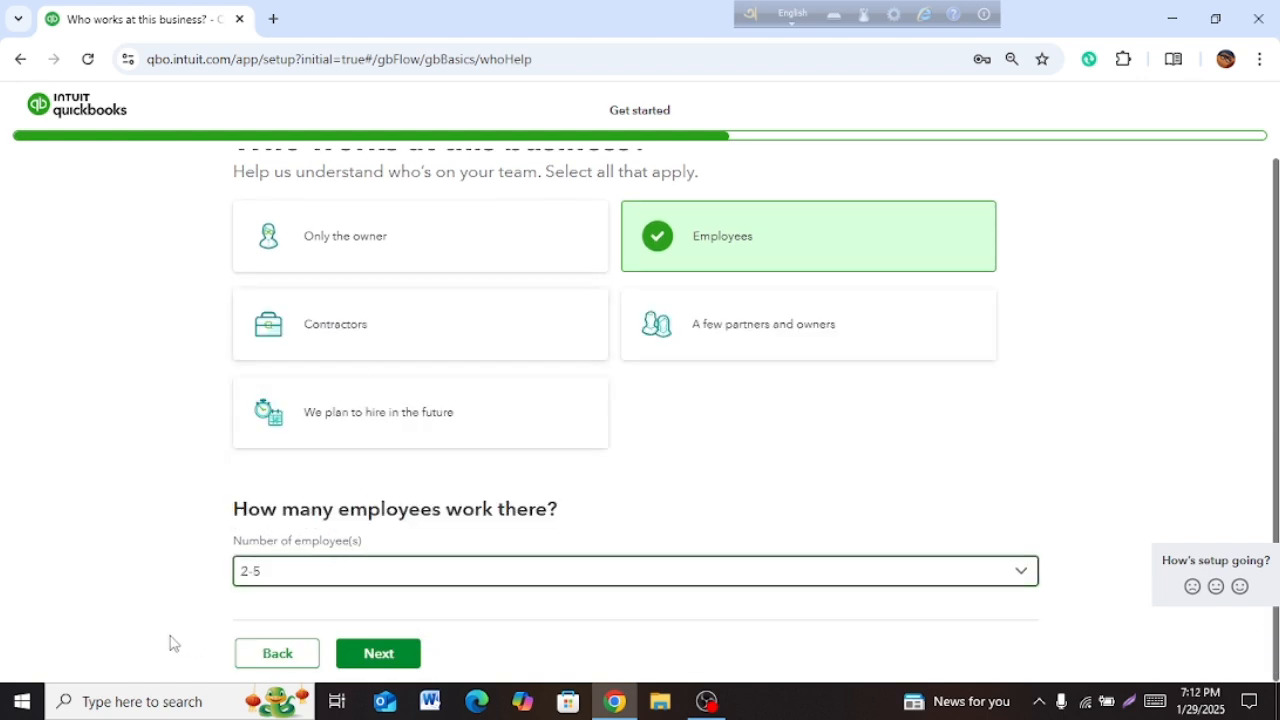
{"action": "left_click", "coordinate": [390, 668]}
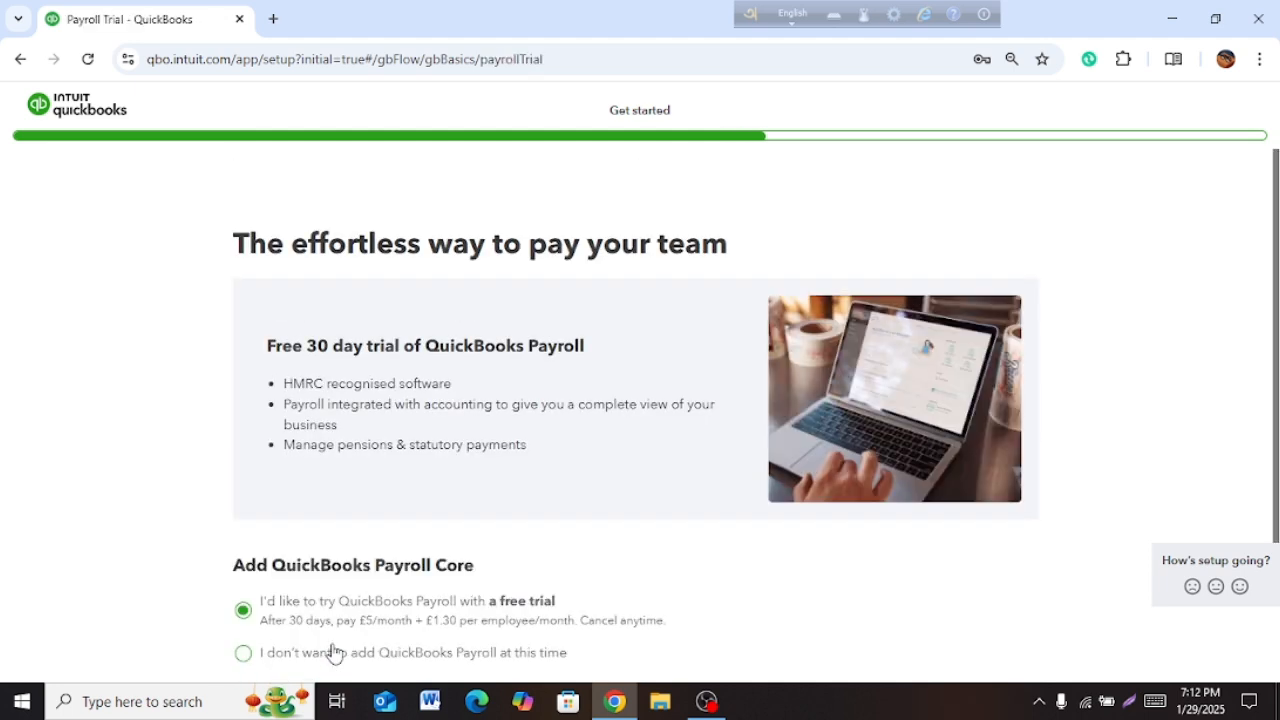
Step: Decline adding QuickBooks Payroll at this time
{"action": "scroll", "coordinate": [371, 594], "scroll_direction": "down", "scroll_amount": 2}
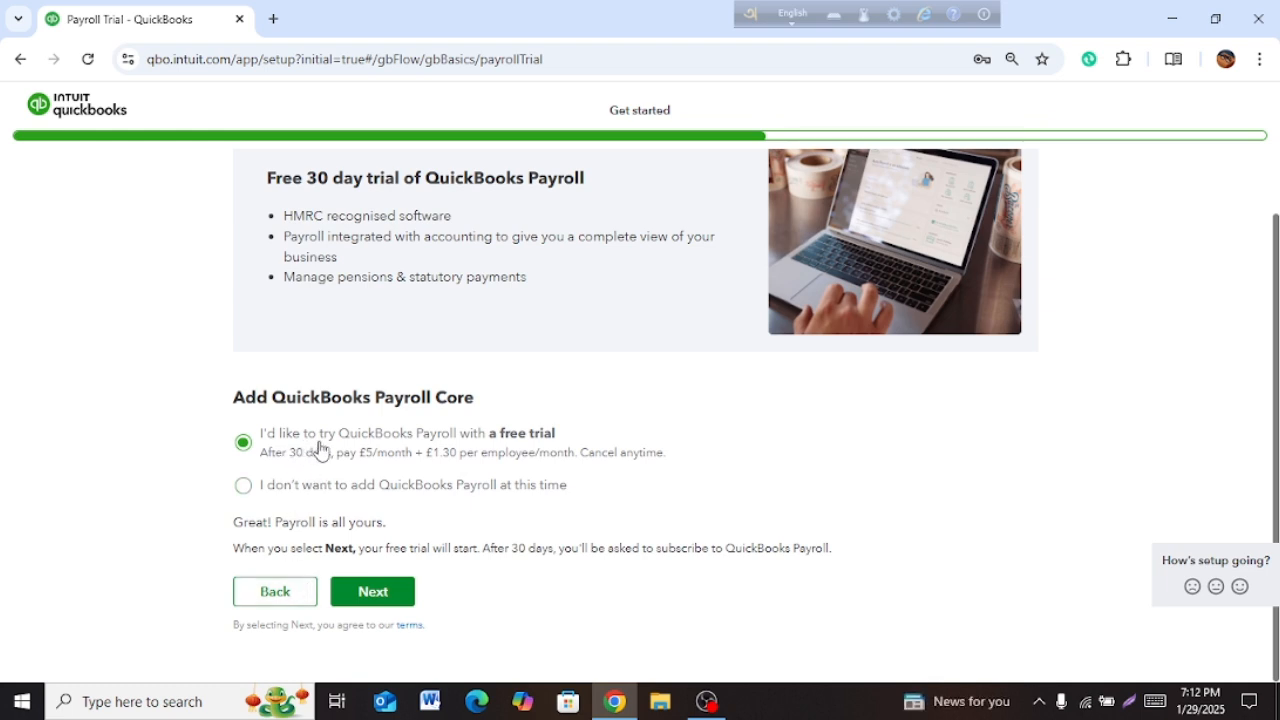
{"action": "left_click", "coordinate": [408, 492]}
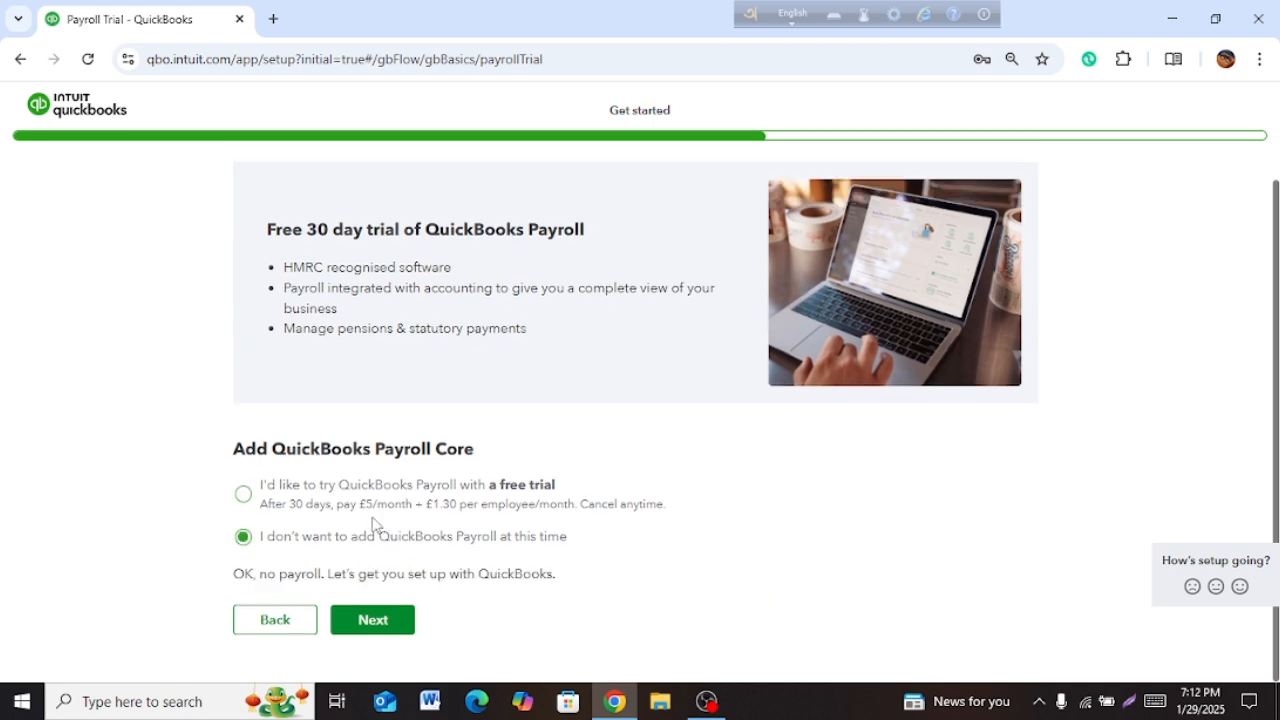
Step: Continue without payroll, skipping the setup questions about business apps and what to do in QuickBooks
{"action": "left_click", "coordinate": [397, 628]}
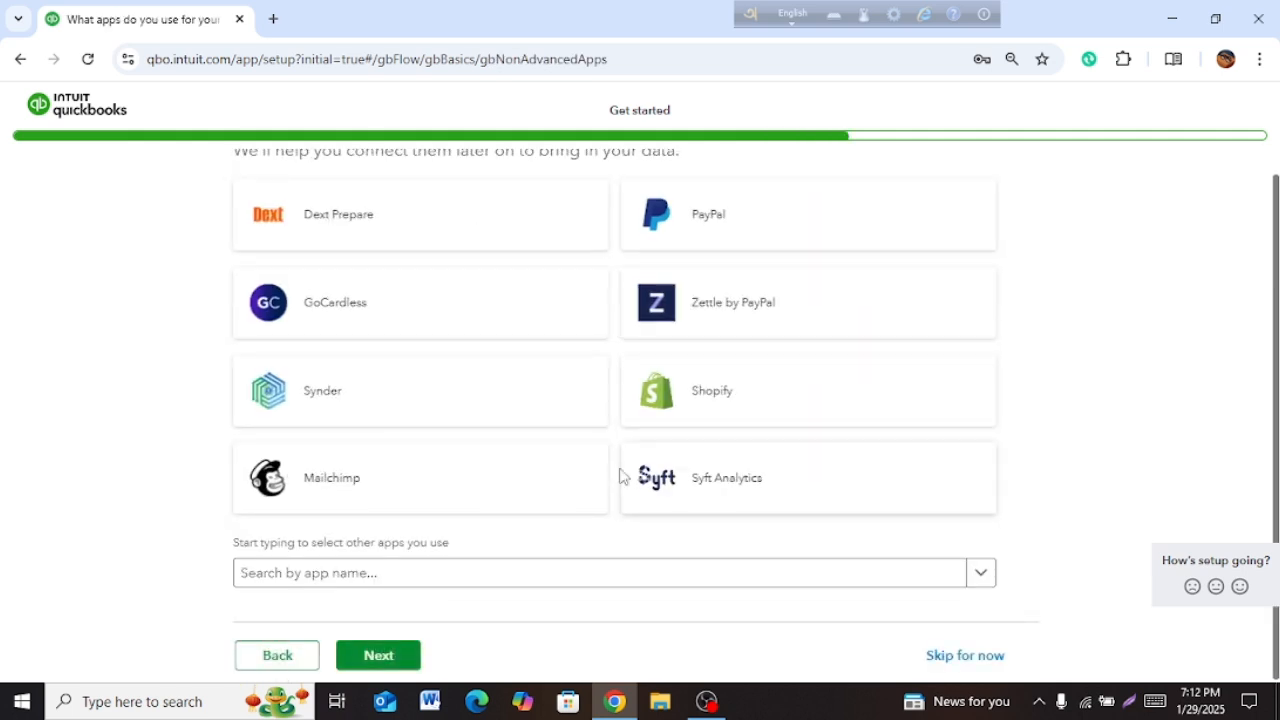
{"action": "scroll", "coordinate": [792, 467], "scroll_direction": "up", "scroll_amount": 2}
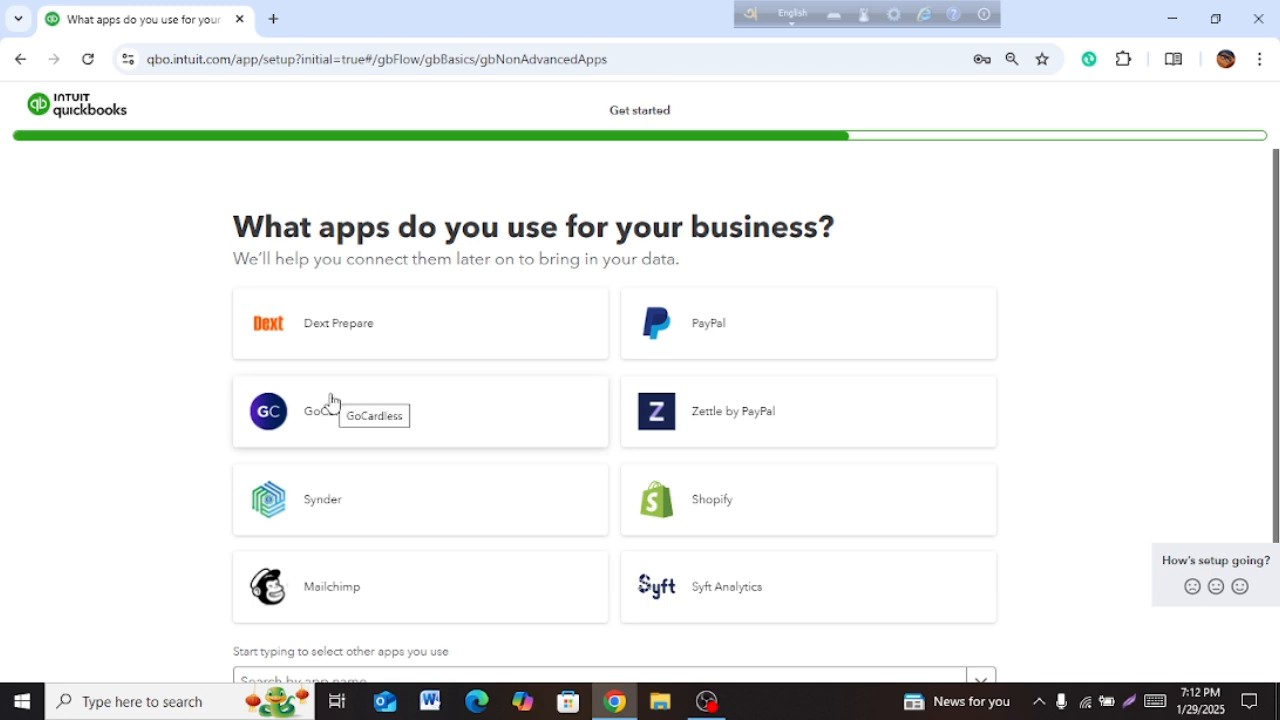
{"action": "scroll", "coordinate": [398, 470], "scroll_direction": "down", "scroll_amount": 2}
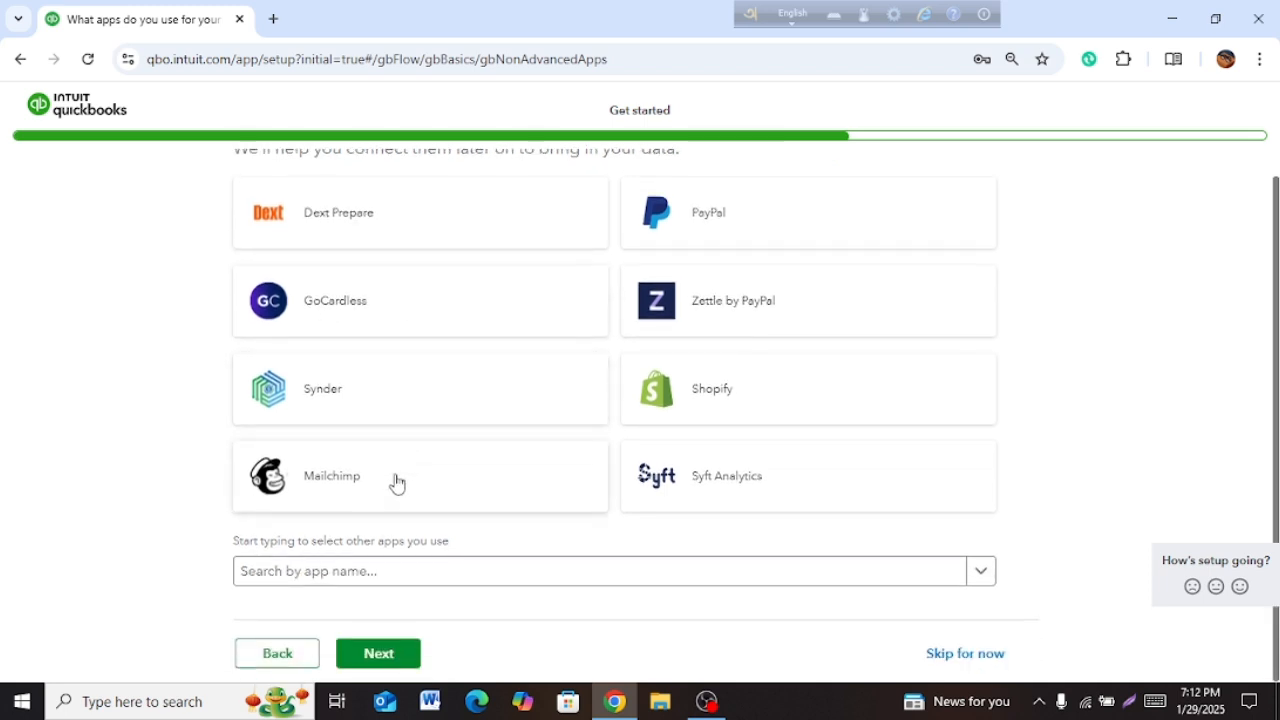
{"action": "left_click", "coordinate": [958, 658]}
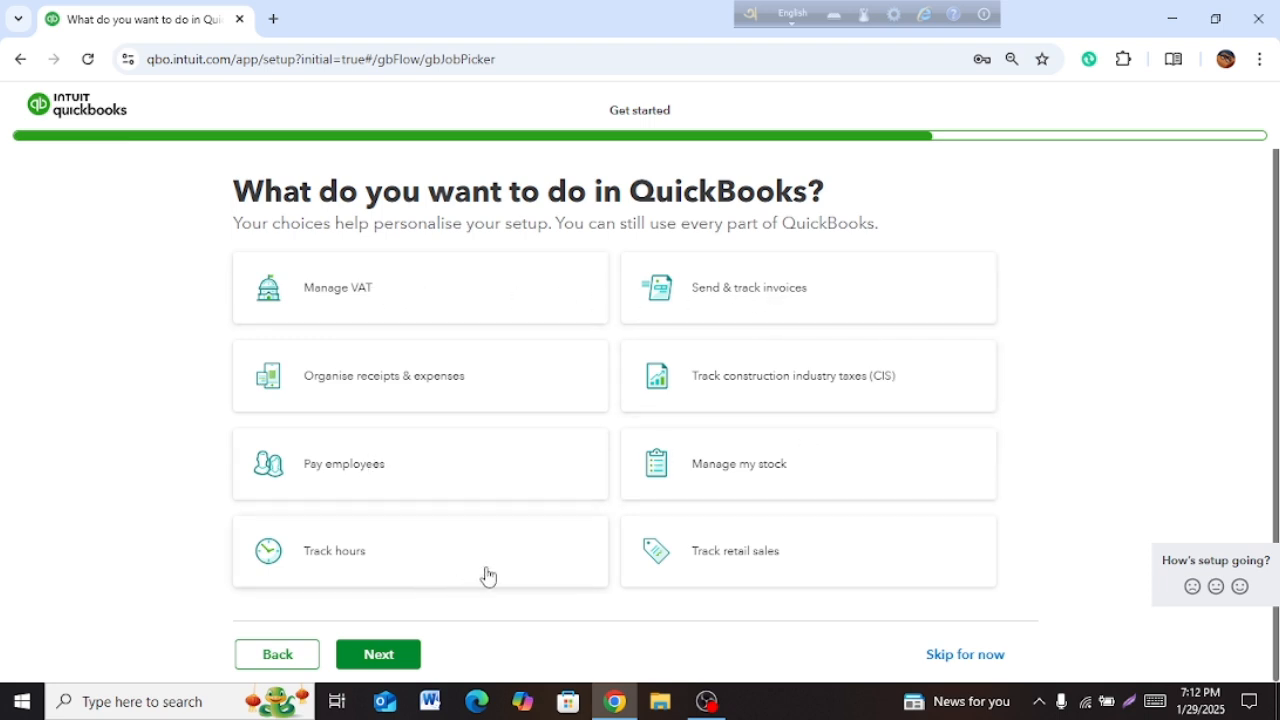
{"action": "left_click", "coordinate": [987, 663]}
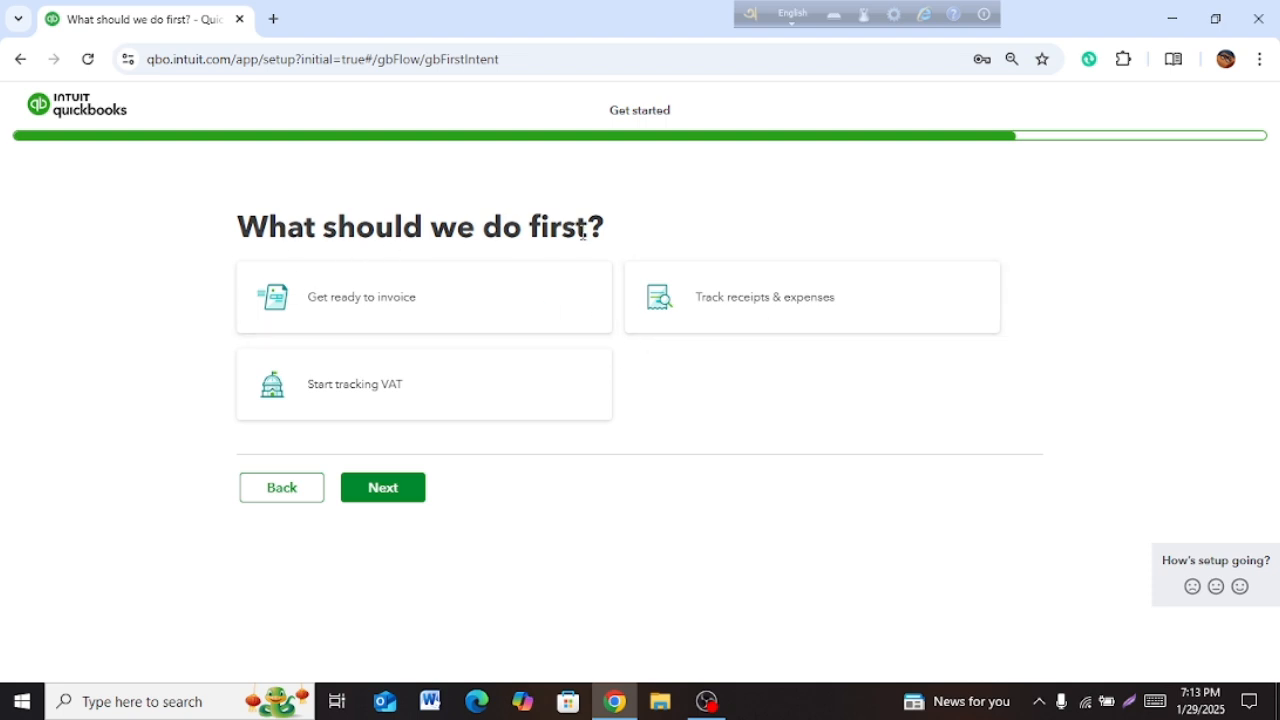
Step: Choose Track receipts & expenses as the first task, skipping its account linking, receipt tracking and mobile app pages
{"action": "left_click", "coordinate": [768, 312]}
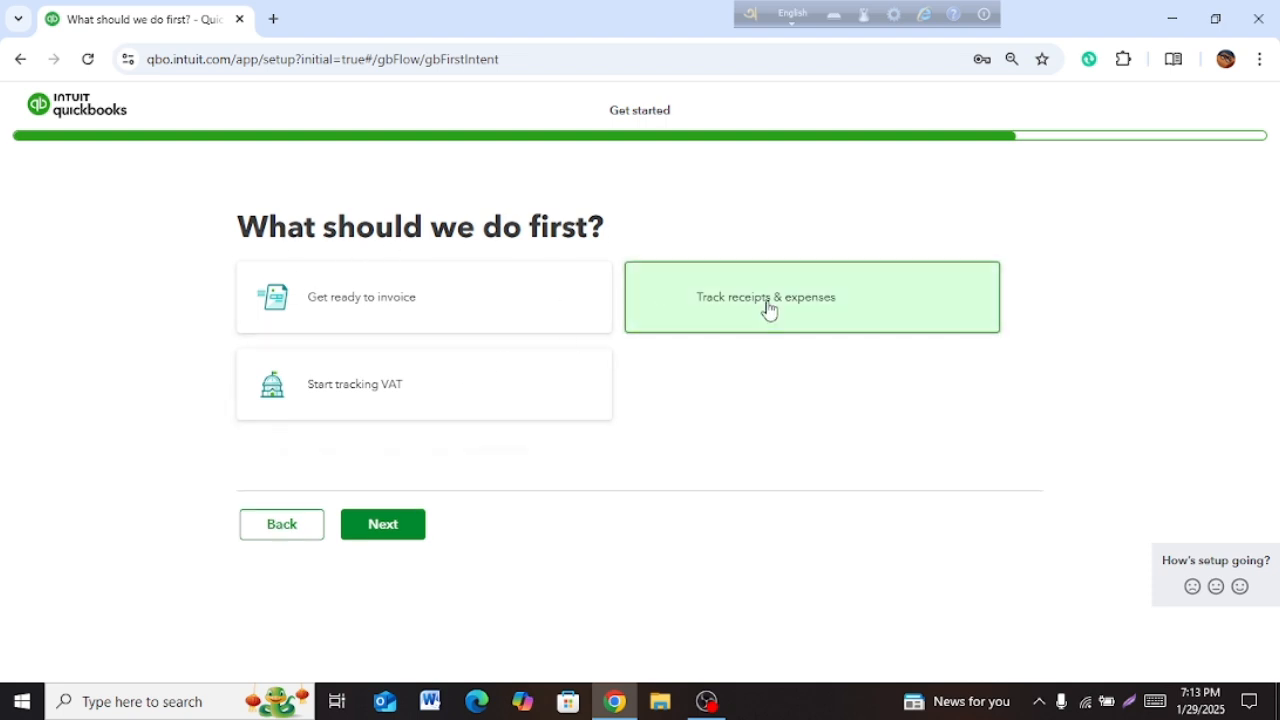
{"action": "left_click", "coordinate": [382, 527]}
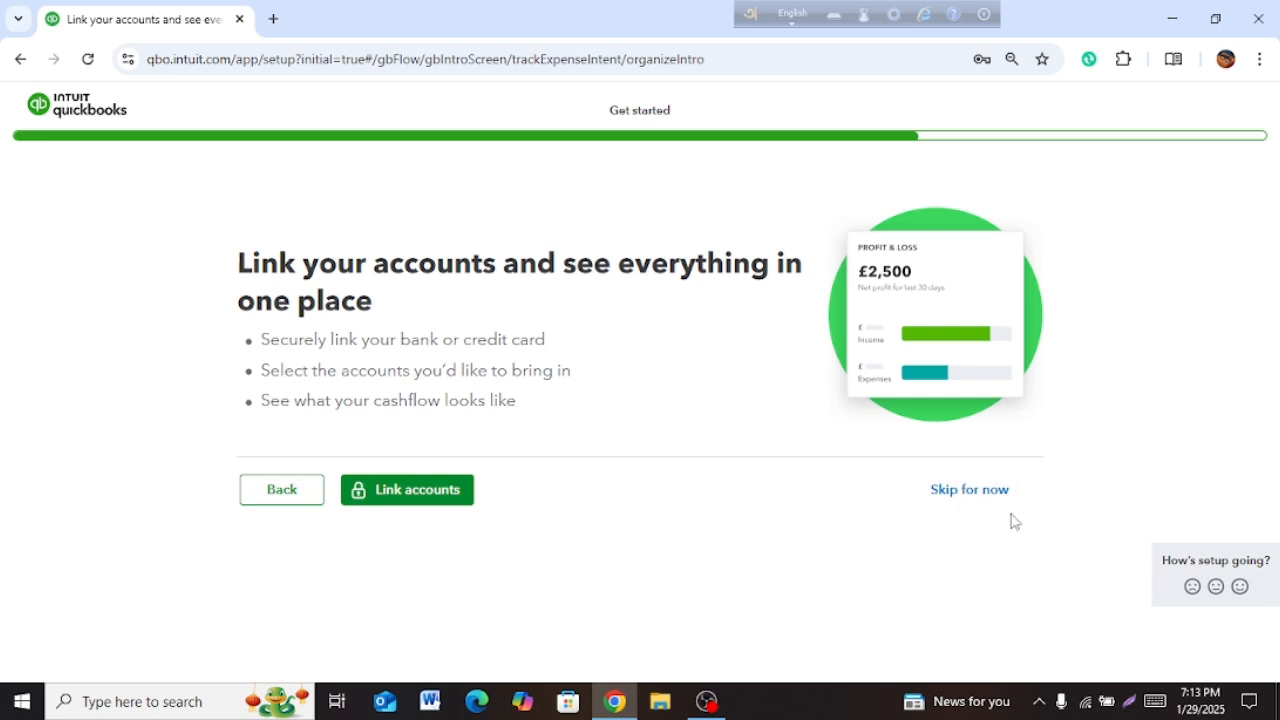
{"action": "left_click", "coordinate": [980, 492]}
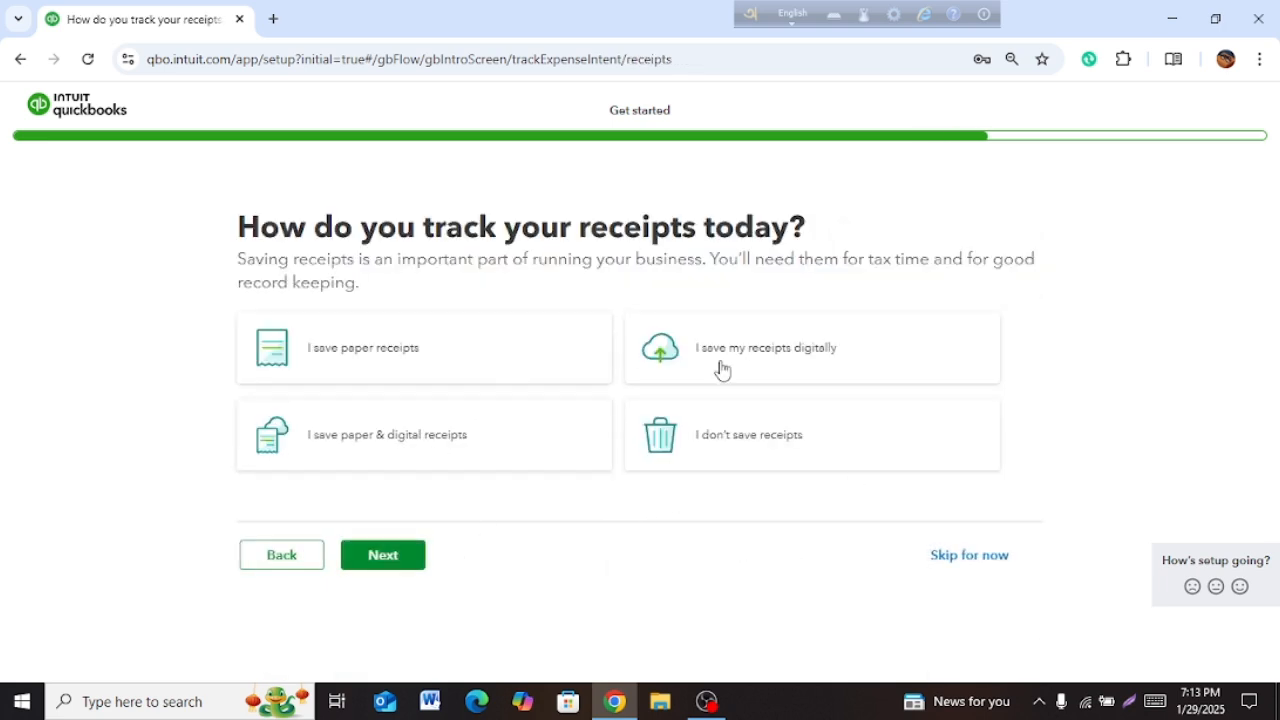
{"action": "left_click", "coordinate": [970, 564]}
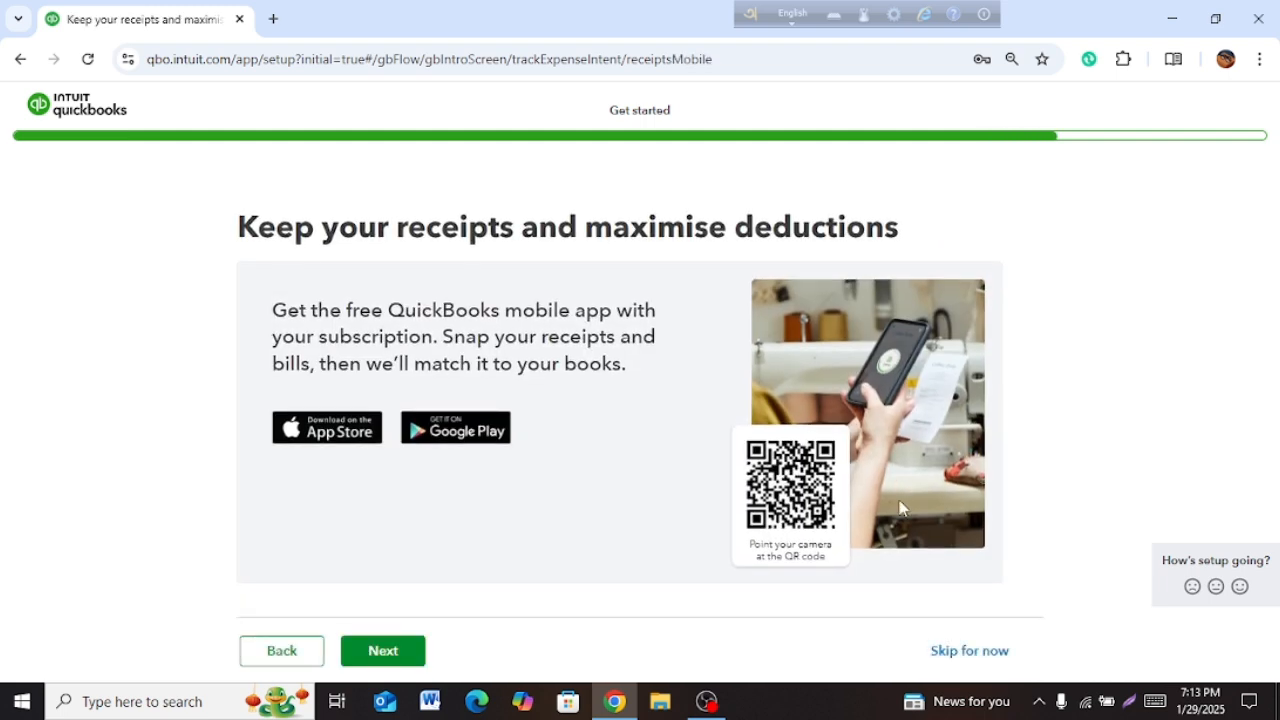
{"action": "left_click", "coordinate": [1000, 652]}
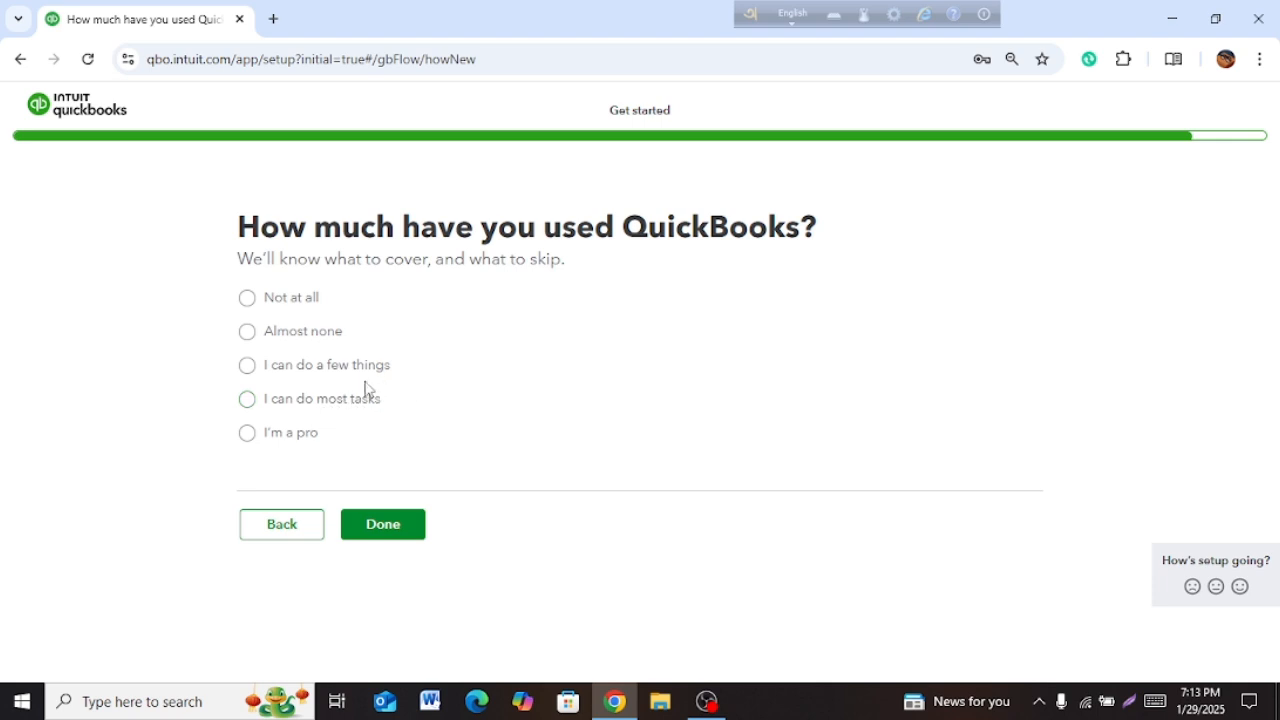
Step: Answer Almost none for prior QuickBooks use and submit the answer
{"action": "left_click", "coordinate": [324, 342]}
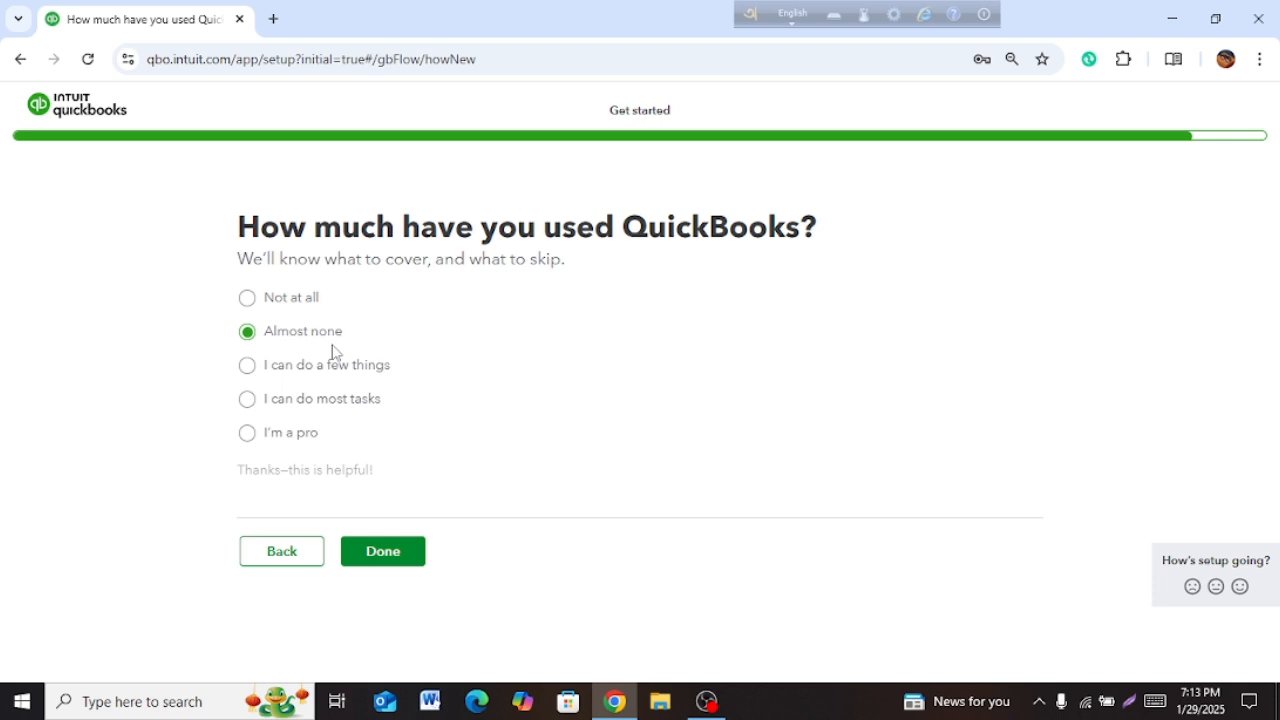
{"action": "left_click", "coordinate": [390, 550]}
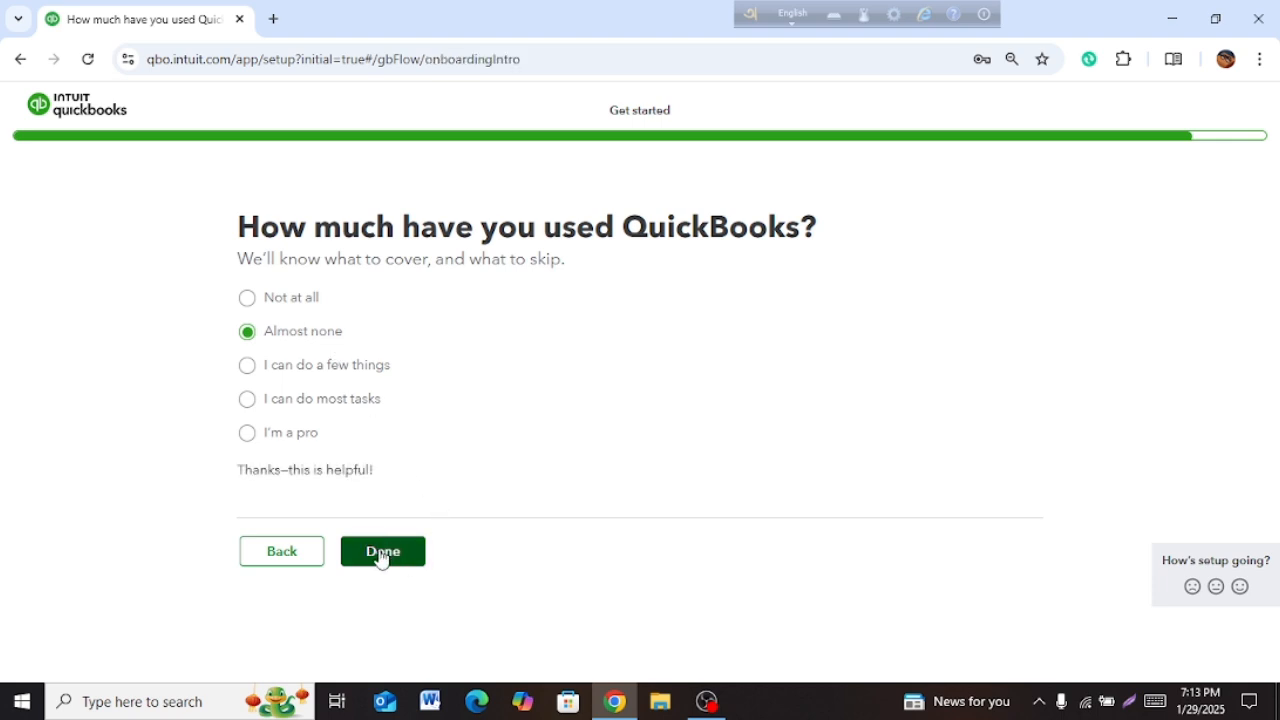
Step: Decline the onboarding call with Not right now and finish the setup to enter the company's dashboard
{"action": "scroll", "coordinate": [423, 451], "scroll_direction": "down", "scroll_amount": 1}
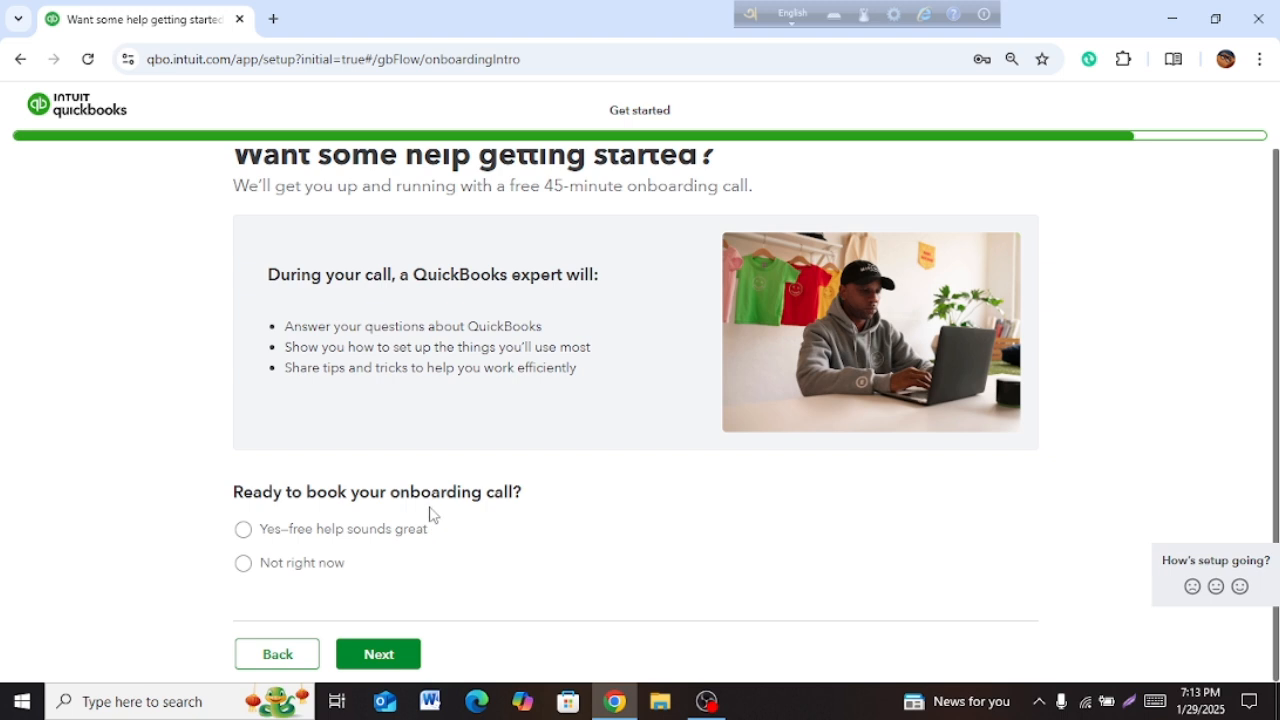
{"action": "left_click", "coordinate": [305, 565]}
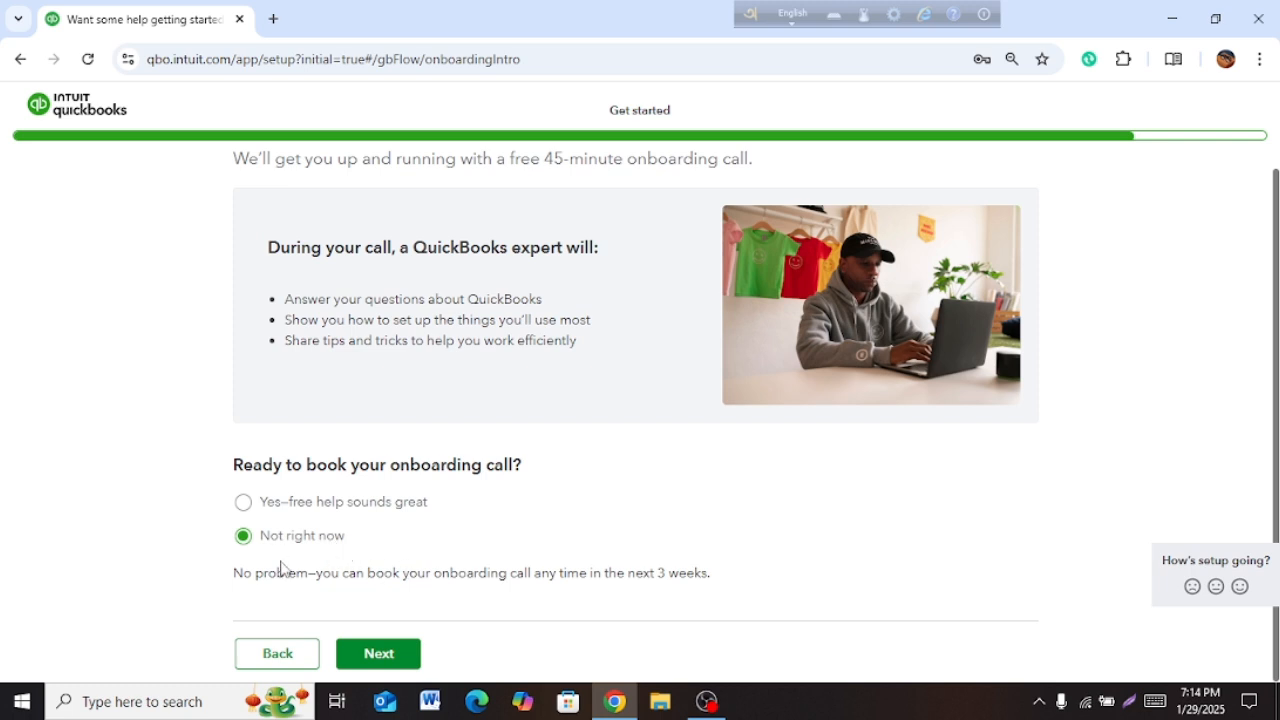
{"action": "left_click", "coordinate": [379, 654]}
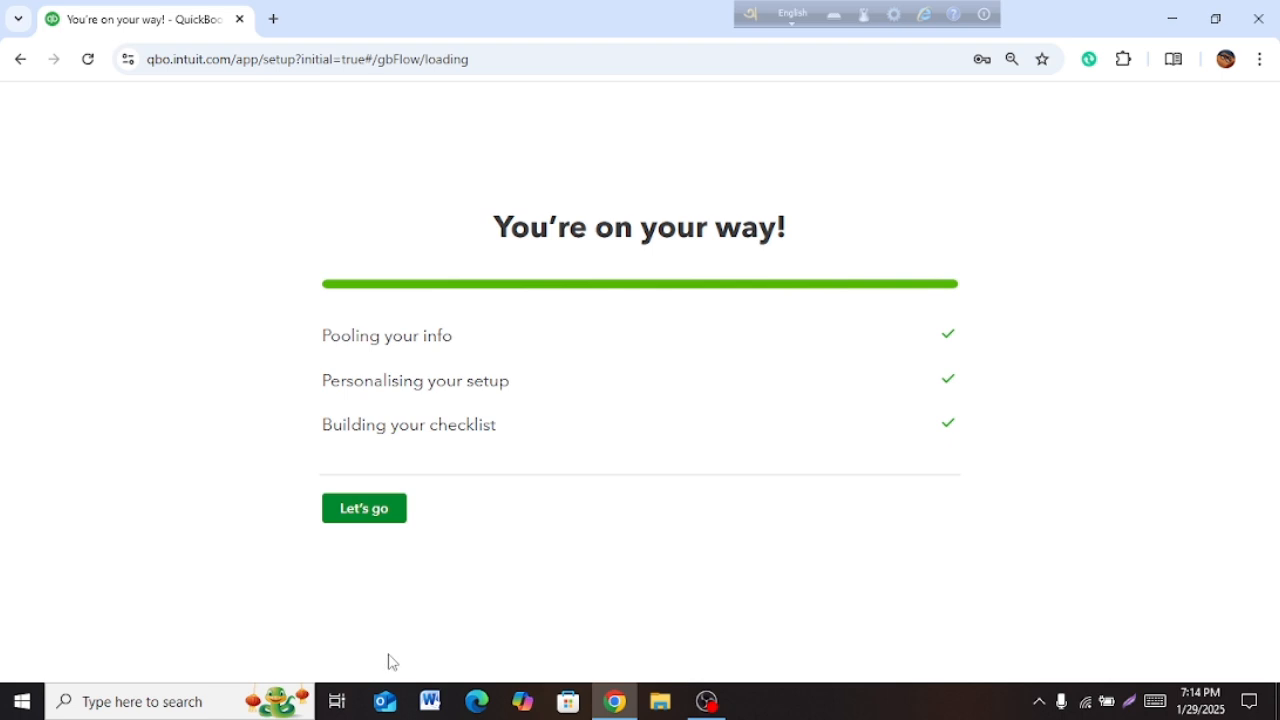
{"action": "left_click", "coordinate": [357, 515]}
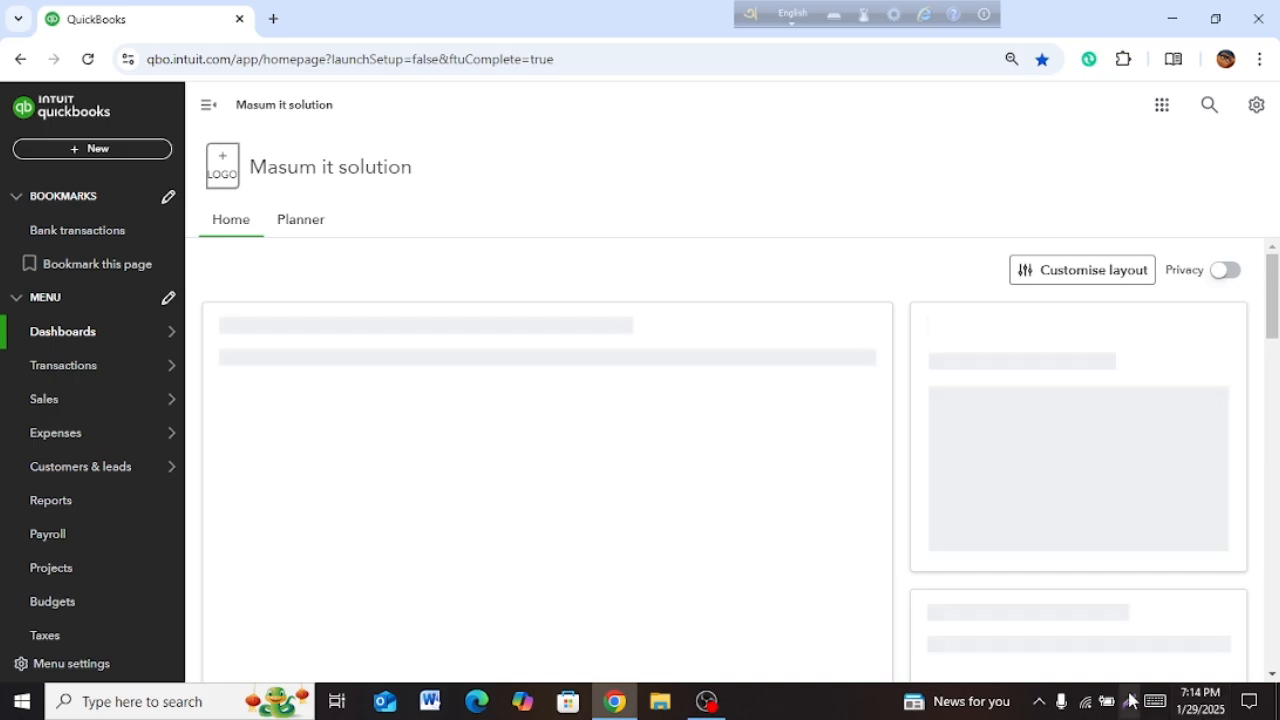
{"action": "key", "text": "super+shift+s"}
{"action": "left_click_drag", "start_coordinate": [2, 63], "coordinate": [12, 48]}
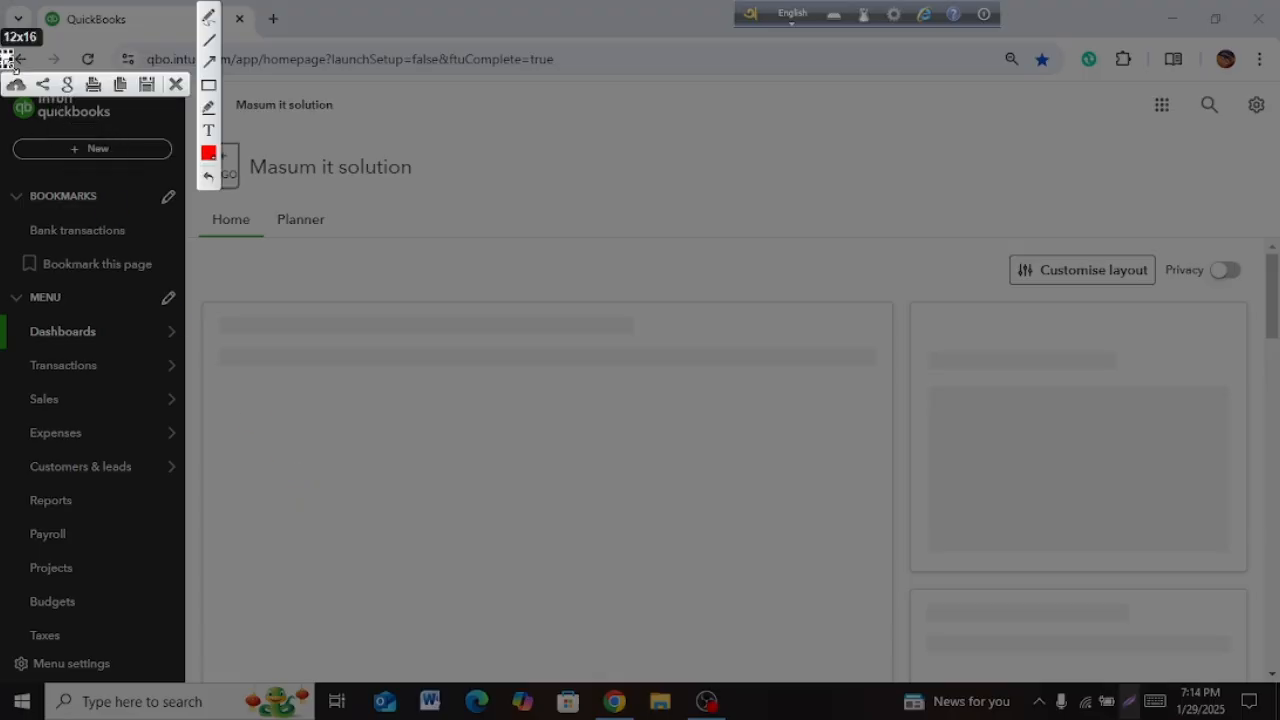
{"action": "left_click", "coordinate": [176, 84]}
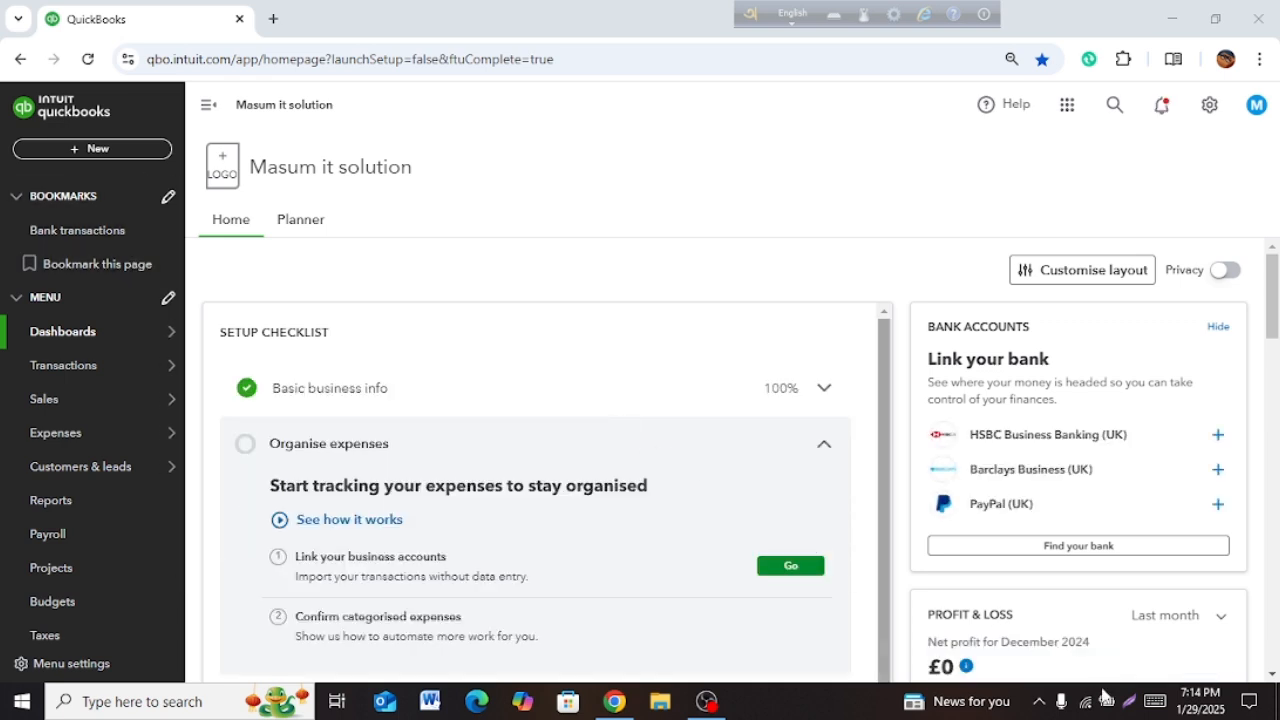
Step: Outline the company name, navigation menu, logo placeholder and settings gear in red on a screen capture of the dashboard, and discard the capture
{"action": "left_click", "coordinate": [1129, 702]}
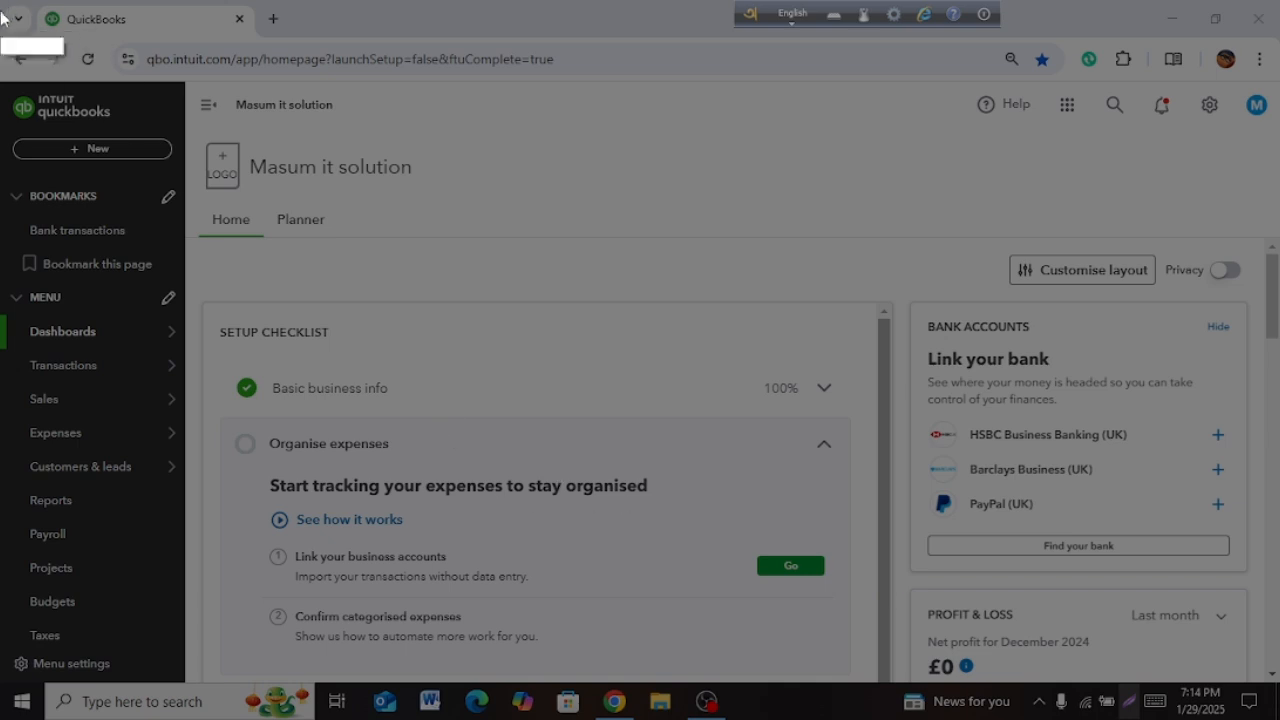
{"action": "left_click_drag", "start_coordinate": [1, 66], "coordinate": [1279, 716]}
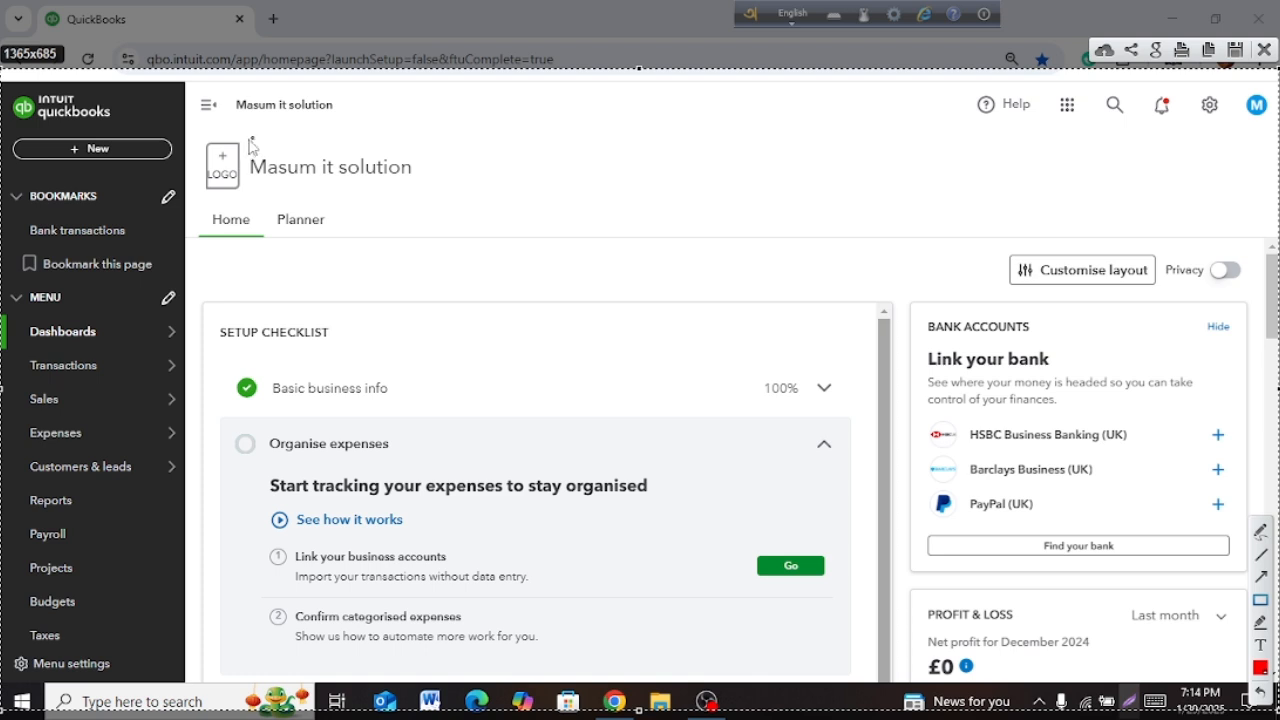
{"action": "mouse_move", "coordinate": [244, 139]}
{"action": "left_mouse_down"}
{"action": "mouse_move", "coordinate": [409, 208]}
{"action": "mouse_move", "coordinate": [437, 194]}
{"action": "left_mouse_up"}
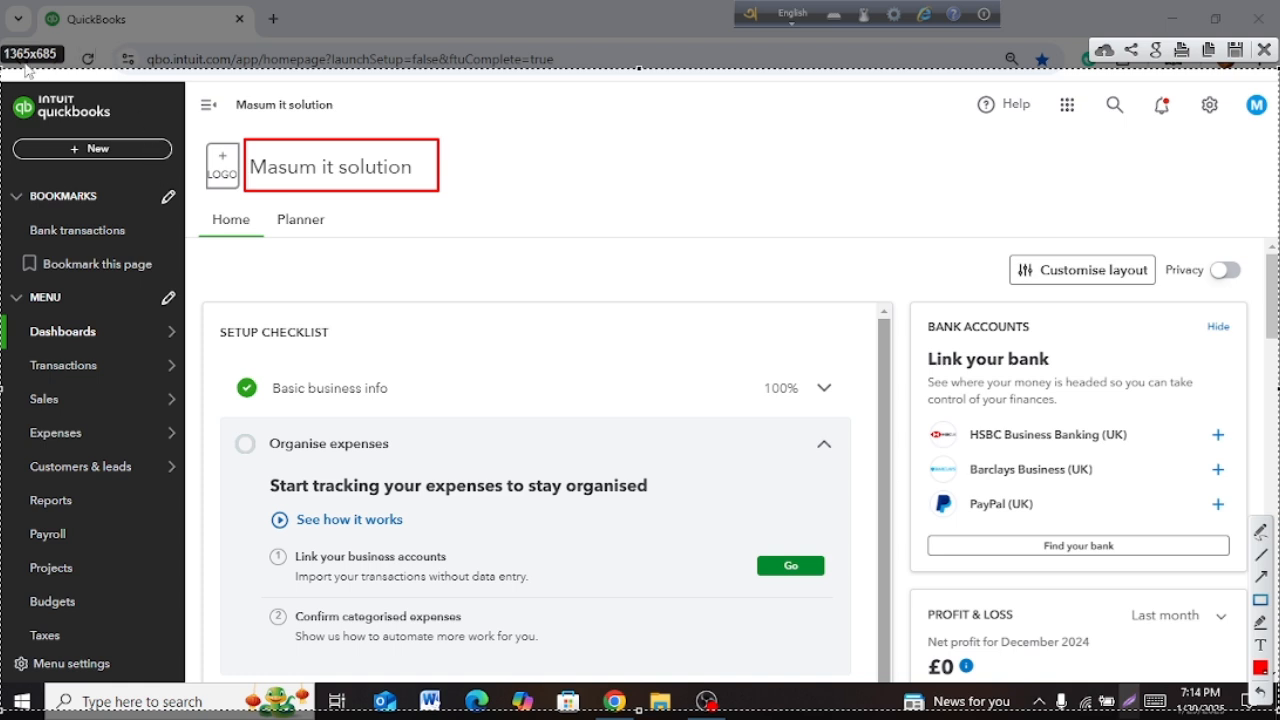
{"action": "mouse_move", "coordinate": [10, 84]}
{"action": "left_mouse_down"}
{"action": "mouse_move", "coordinate": [198, 198]}
{"action": "mouse_move", "coordinate": [174, 606]}
{"action": "mouse_move", "coordinate": [176, 698]}
{"action": "mouse_move", "coordinate": [197, 692]}
{"action": "left_mouse_up"}
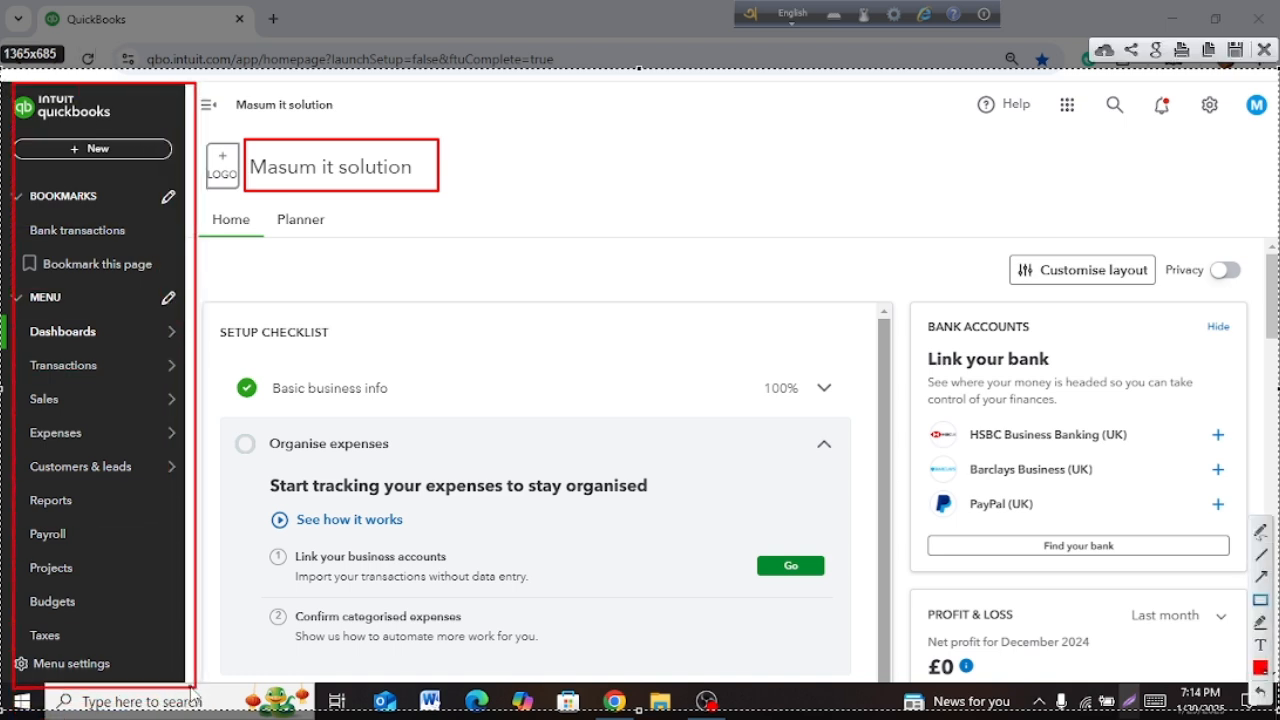
{"action": "mouse_move", "coordinate": [204, 128]}
{"action": "left_mouse_down"}
{"action": "mouse_move", "coordinate": [250, 225]}
{"action": "mouse_move", "coordinate": [243, 212]}
{"action": "left_mouse_up"}
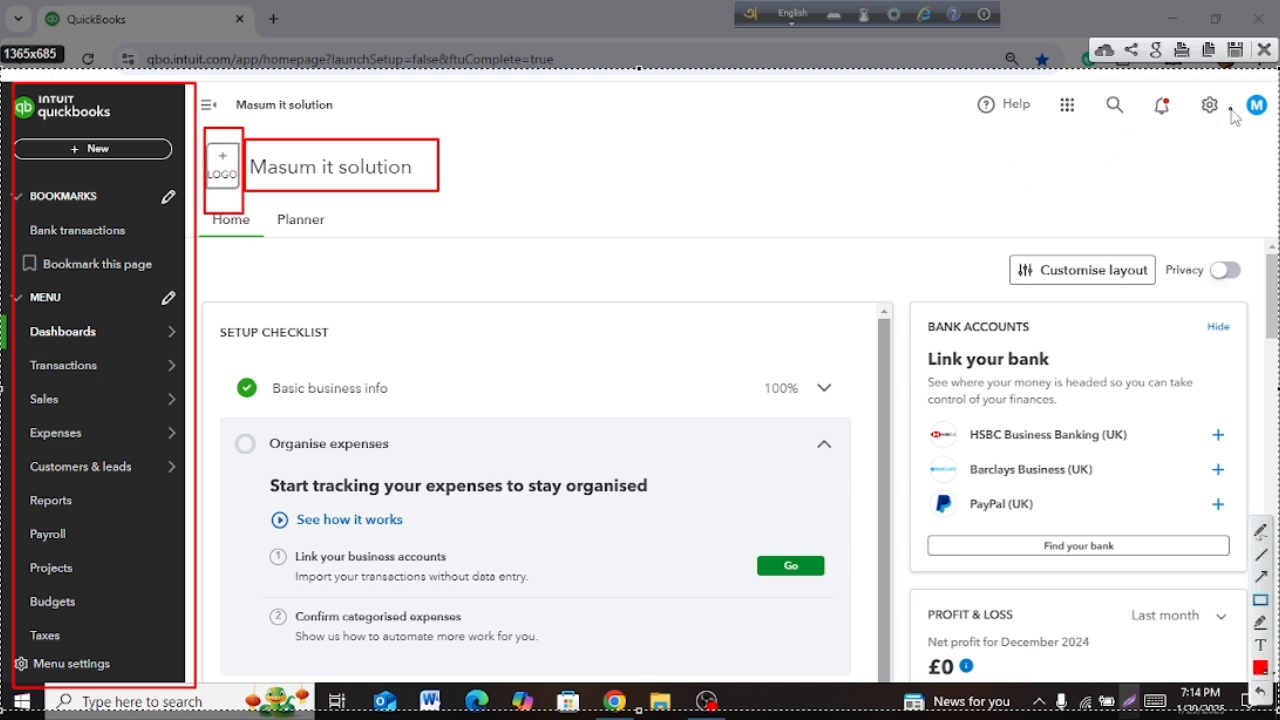
{"action": "mouse_move", "coordinate": [1197, 91]}
{"action": "left_mouse_down"}
{"action": "mouse_move", "coordinate": [1246, 128]}
{"action": "mouse_move", "coordinate": [1240, 117]}
{"action": "left_mouse_up"}
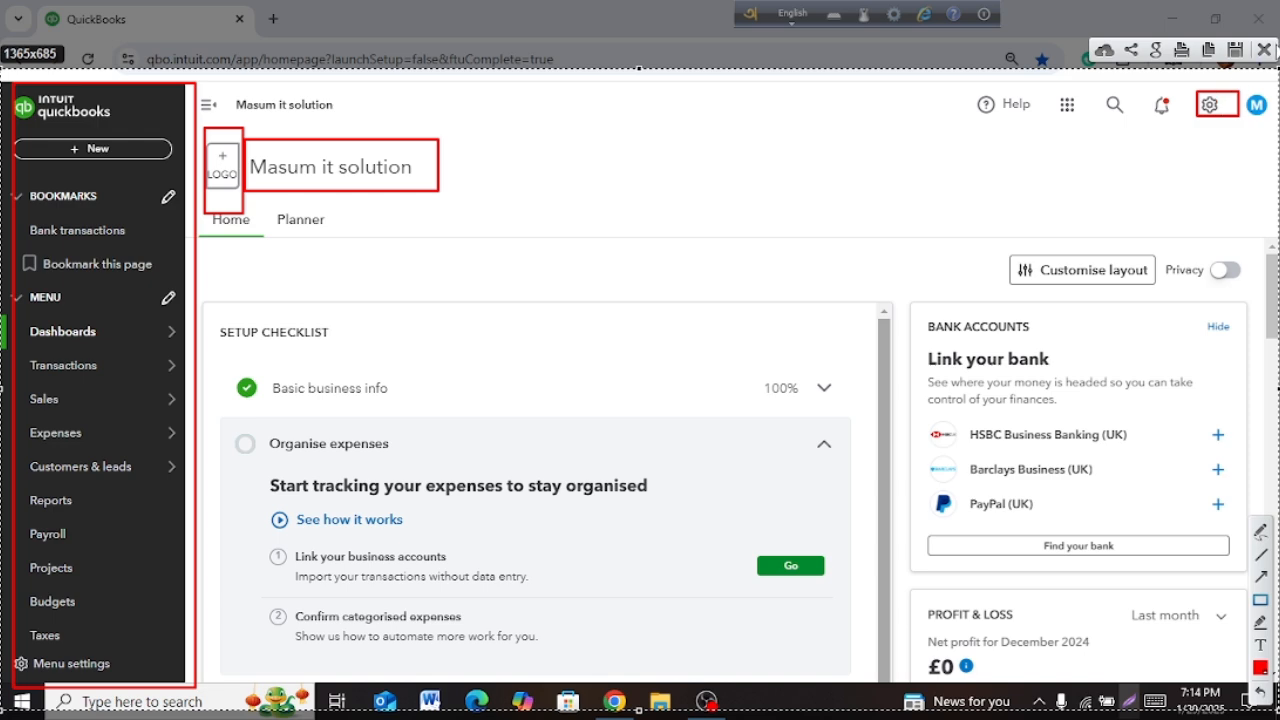
{"action": "left_click", "coordinate": [1264, 50]}
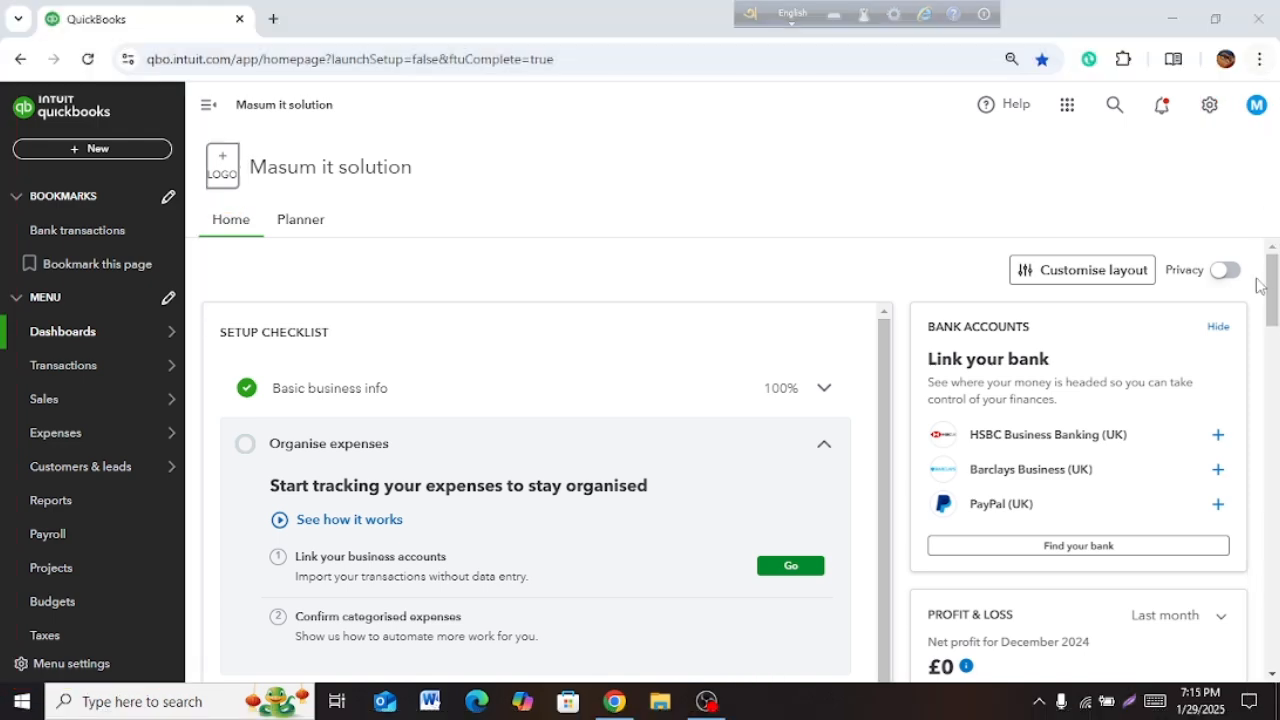